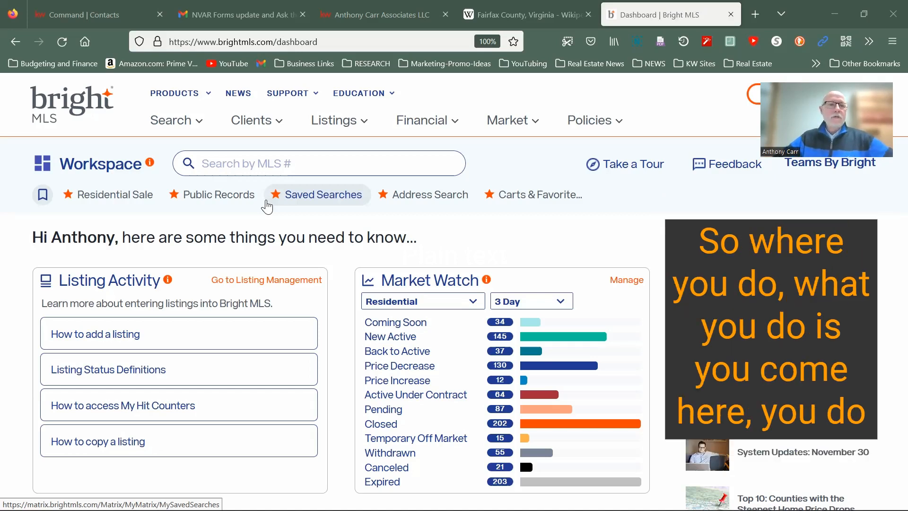
Open the History (By Status Change) search form
{"action": "left_click", "coordinate": [193, 124]}
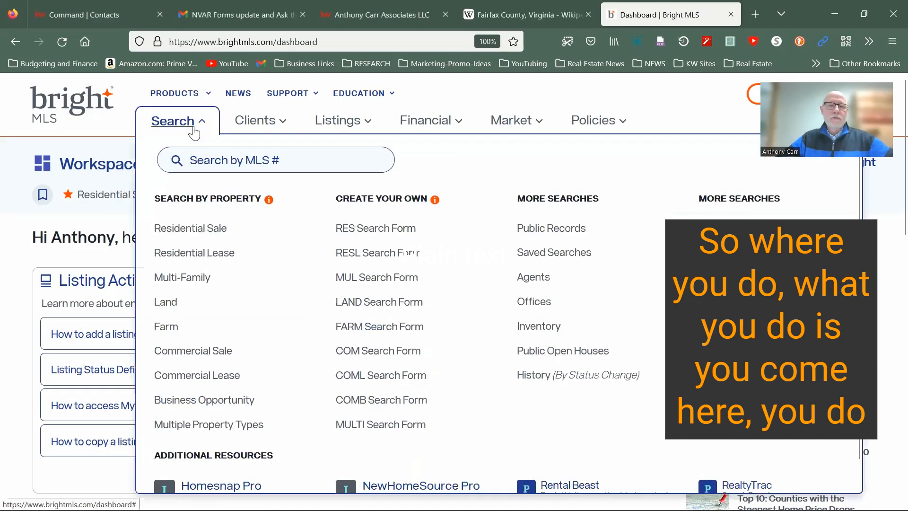
{"action": "key", "text": "ctrl"}
{"action": "key", "text": "ctrl"}
{"action": "key", "text": "ctrl"}
{"action": "left_click", "coordinate": [588, 378]}
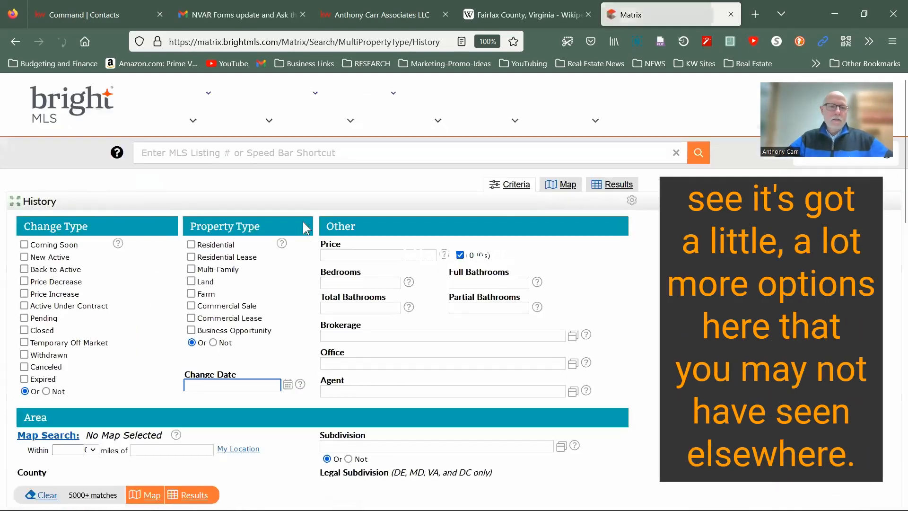
Limit the history search to the Residential property type and the county Fairfax VA
{"action": "scroll", "coordinate": [114, 303], "scroll_direction": "down", "scroll_amount": 7}
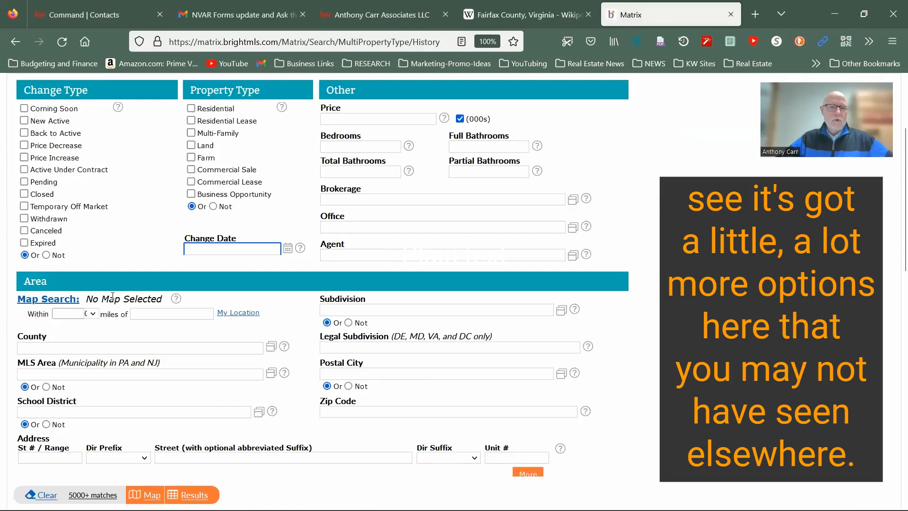
{"action": "scroll", "coordinate": [108, 289], "scroll_direction": "up", "scroll_amount": 7}
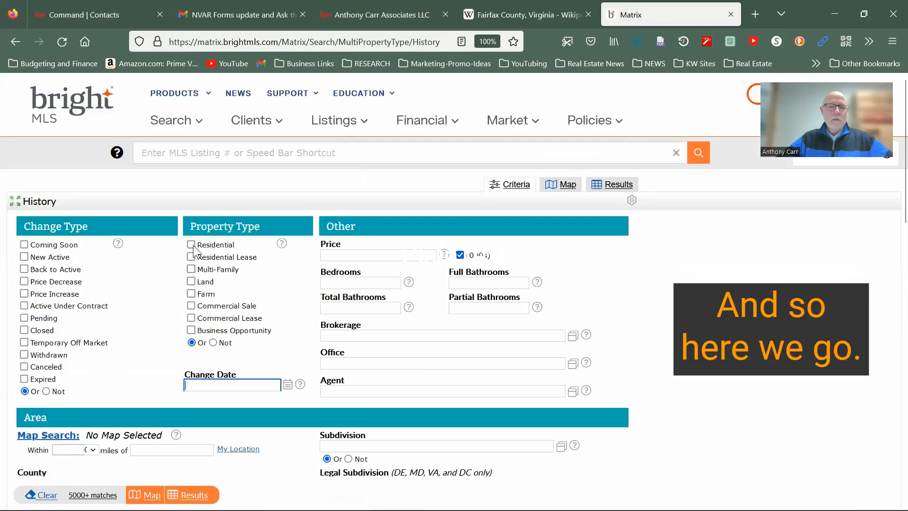
{"action": "left_click", "coordinate": [192, 245]}
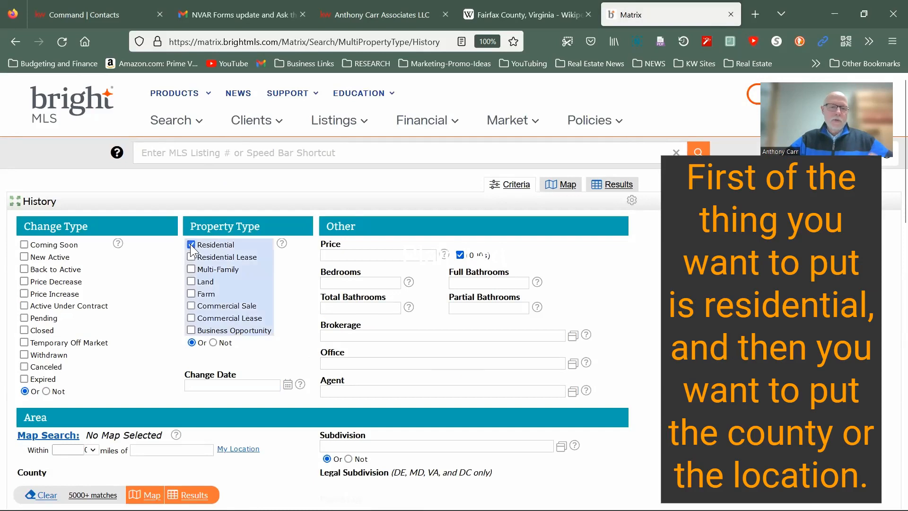
{"action": "scroll", "coordinate": [191, 251], "scroll_direction": "down", "scroll_amount": 4}
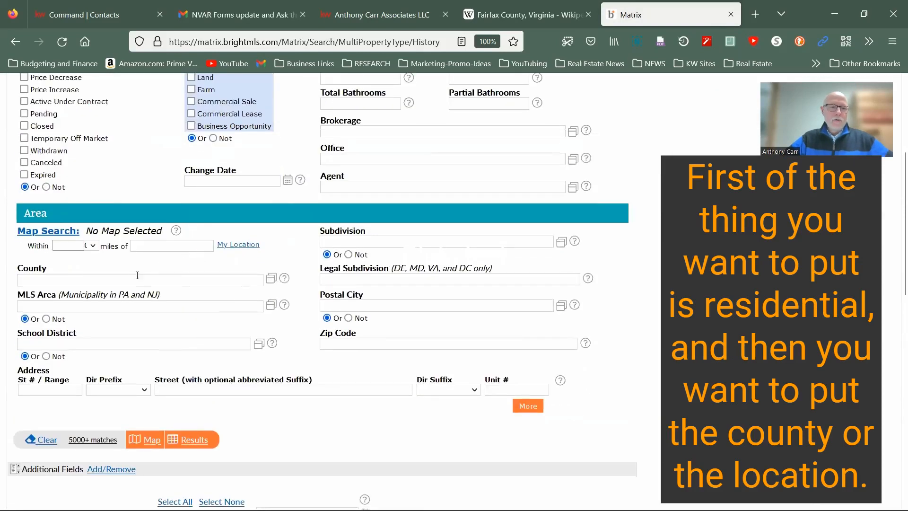
{"action": "left_click", "coordinate": [128, 284]}
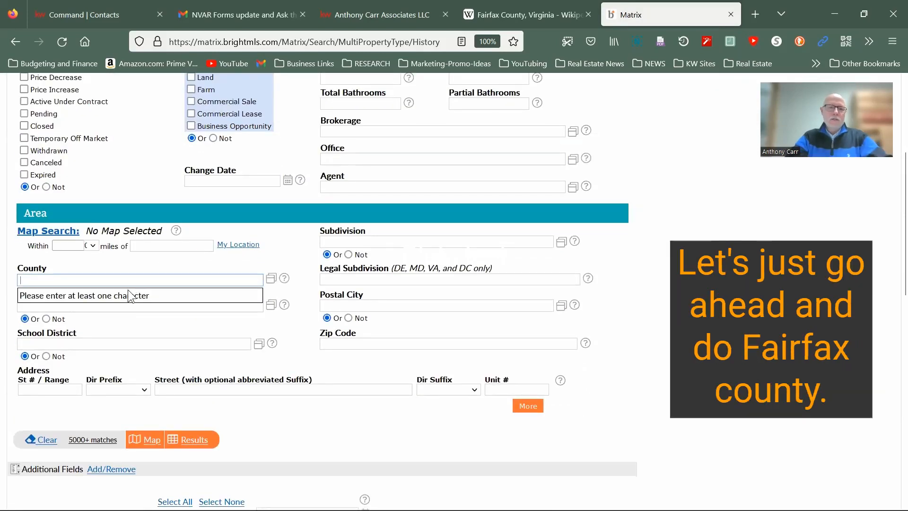
{"action": "type", "text": "fairfax"}
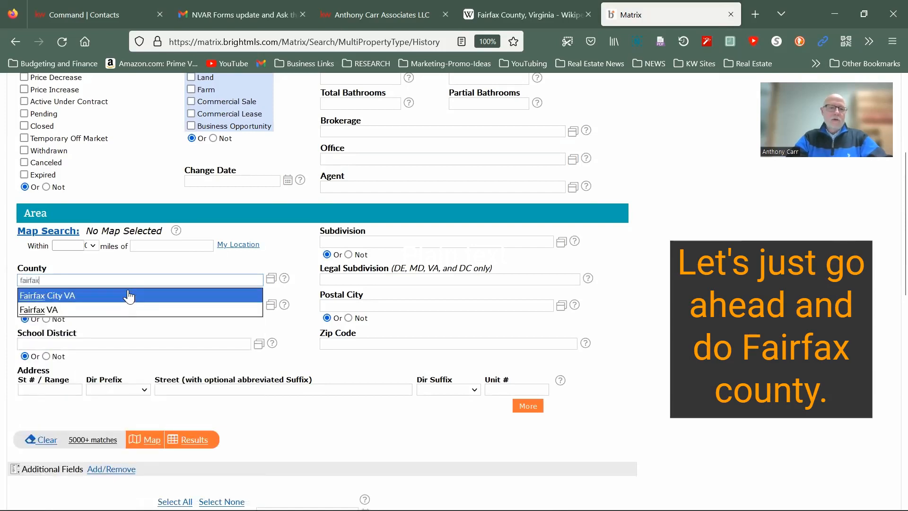
{"action": "left_click", "coordinate": [95, 310]}
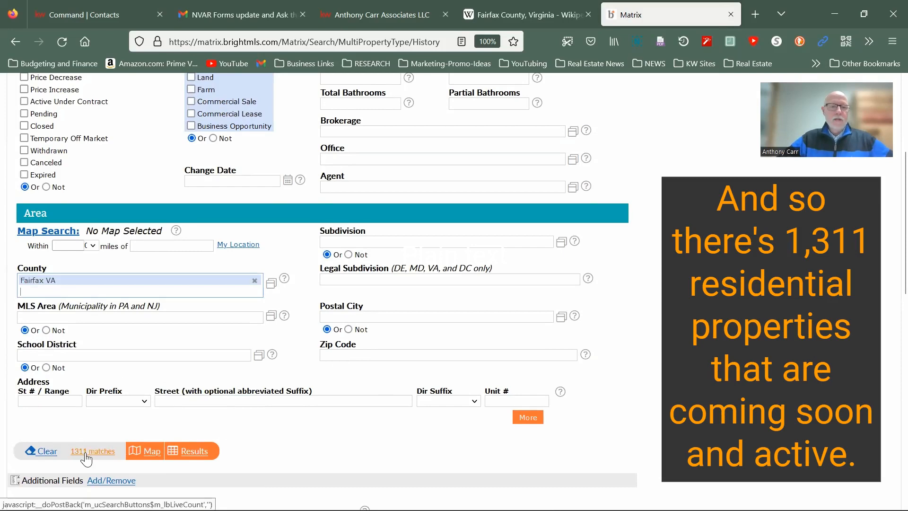
Remove Coming Soon from the listing statuses so only Active is searched
{"action": "scroll", "coordinate": [126, 327], "scroll_direction": "up", "scroll_amount": 3}
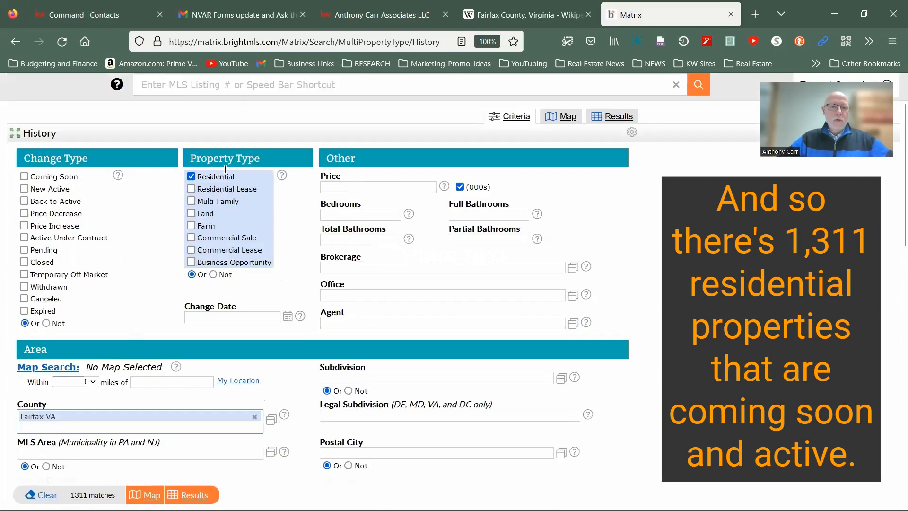
{"action": "scroll", "coordinate": [186, 321], "scroll_direction": "down", "scroll_amount": 8}
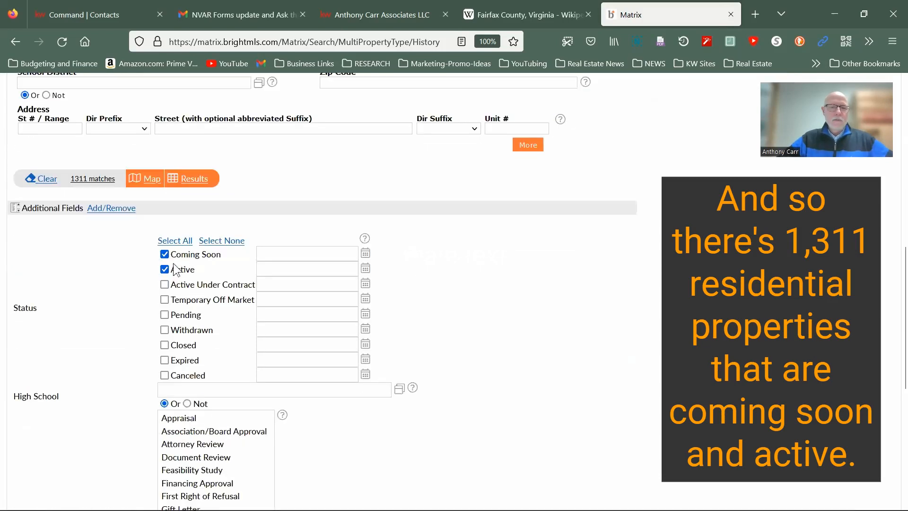
{"action": "scroll", "coordinate": [107, 153], "scroll_direction": "up", "scroll_amount": 6}
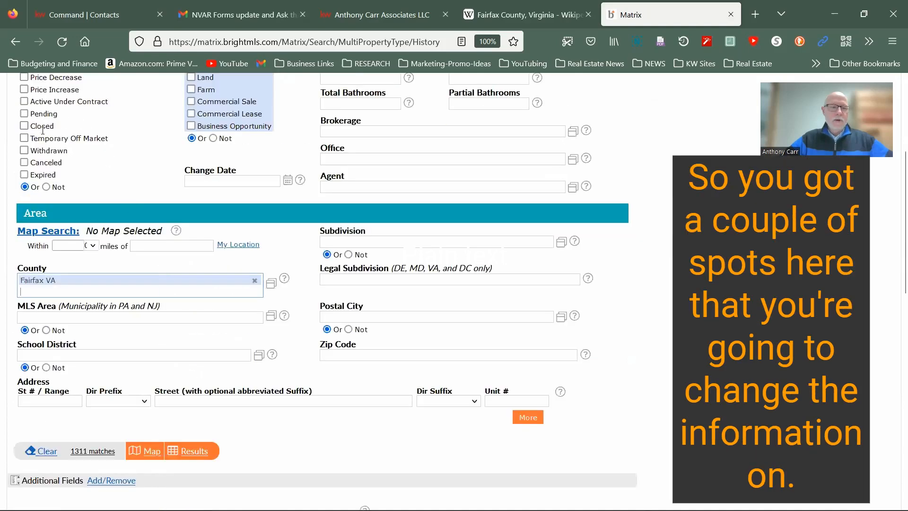
{"action": "scroll", "coordinate": [42, 131], "scroll_direction": "up", "scroll_amount": 5}
{"action": "scroll", "coordinate": [76, 189], "scroll_direction": "down", "scroll_amount": 3}
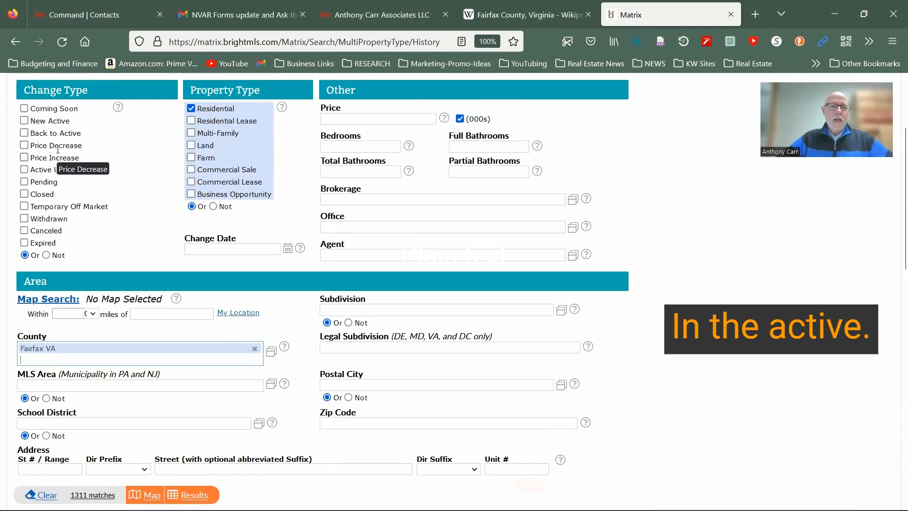
{"action": "scroll", "coordinate": [57, 148], "scroll_direction": "down", "scroll_amount": 6}
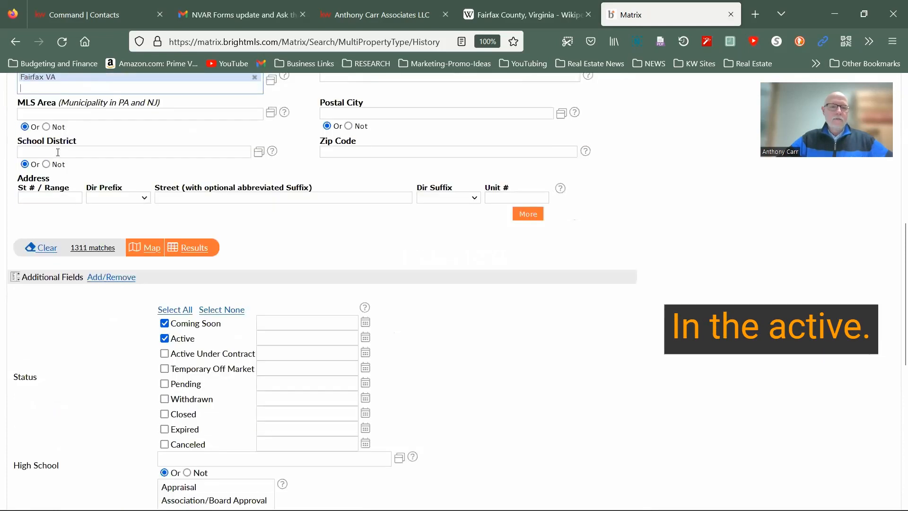
{"action": "left_click", "coordinate": [164, 323]}
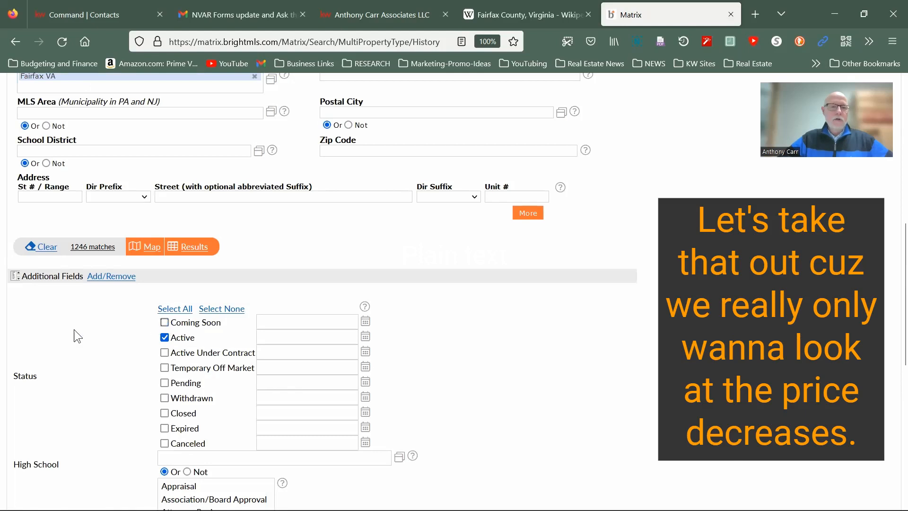
Restrict the change type to Price Decrease and set the change date to 7+
{"action": "scroll", "coordinate": [93, 313], "scroll_direction": "up", "scroll_amount": 9}
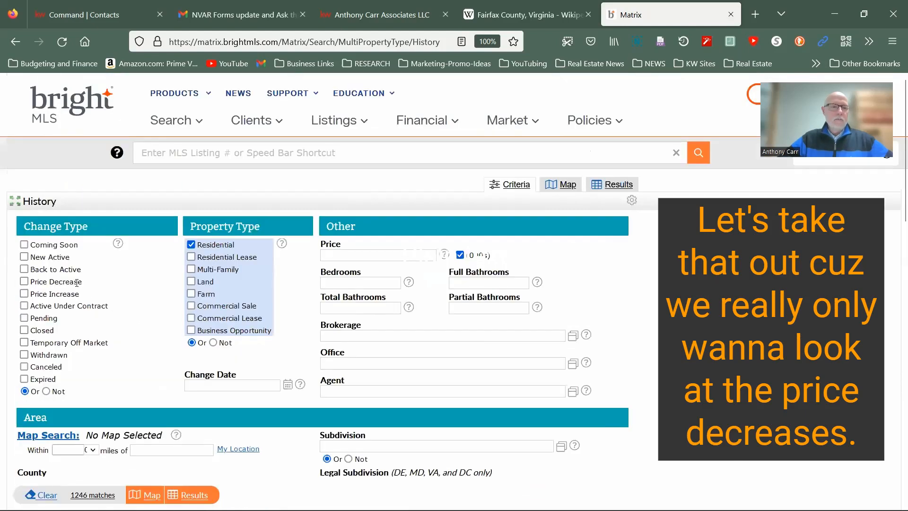
{"action": "left_click", "coordinate": [25, 281]}
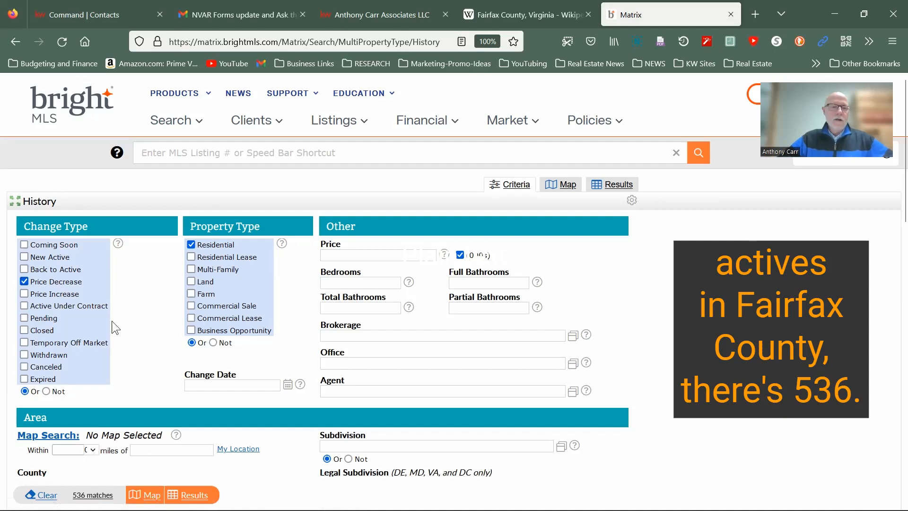
{"action": "scroll", "coordinate": [102, 288], "scroll_direction": "down", "scroll_amount": 3}
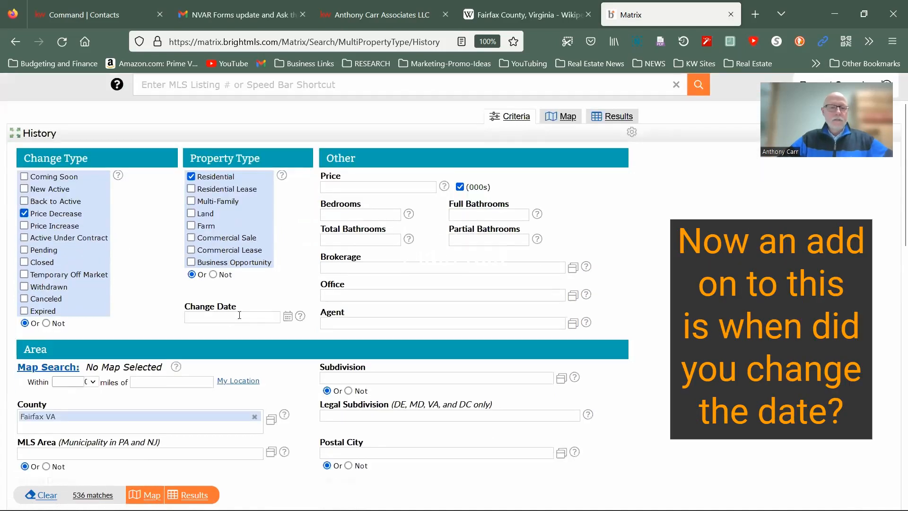
{"action": "left_click", "coordinate": [225, 317]}
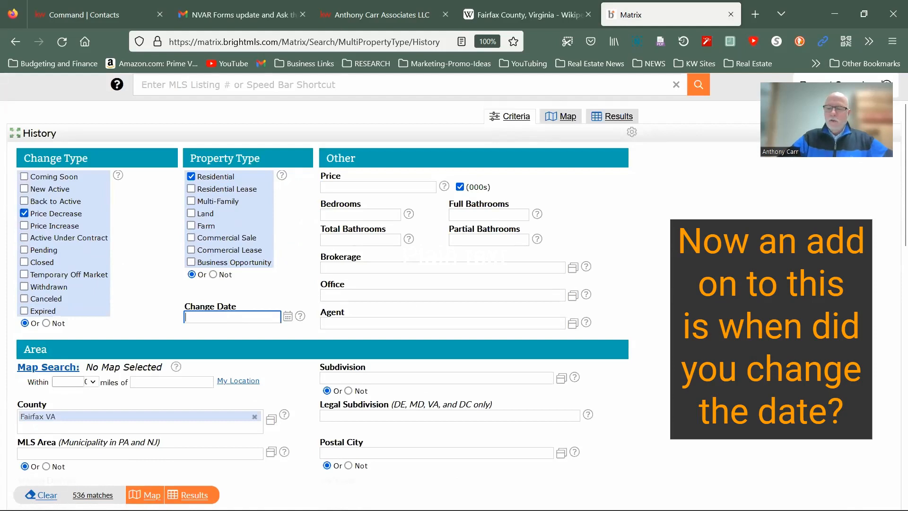
{"action": "type", "text": "7+"}
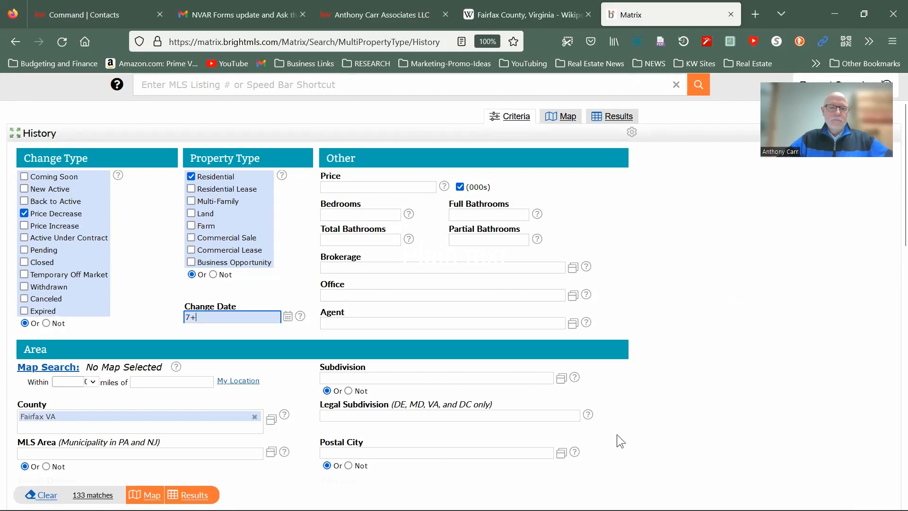
Try a change date of 14+, and replace it with 30+
{"action": "key", "text": "ctrl+a"}
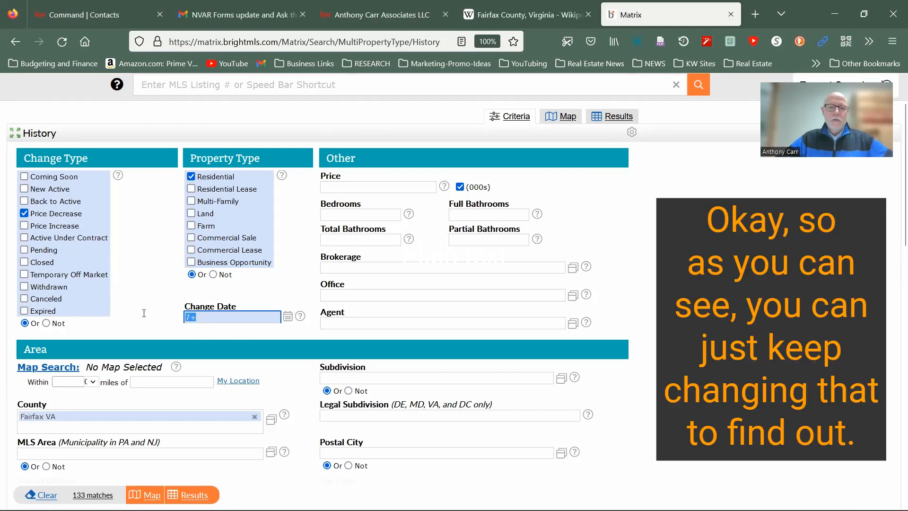
{"action": "type", "text": "14+"}
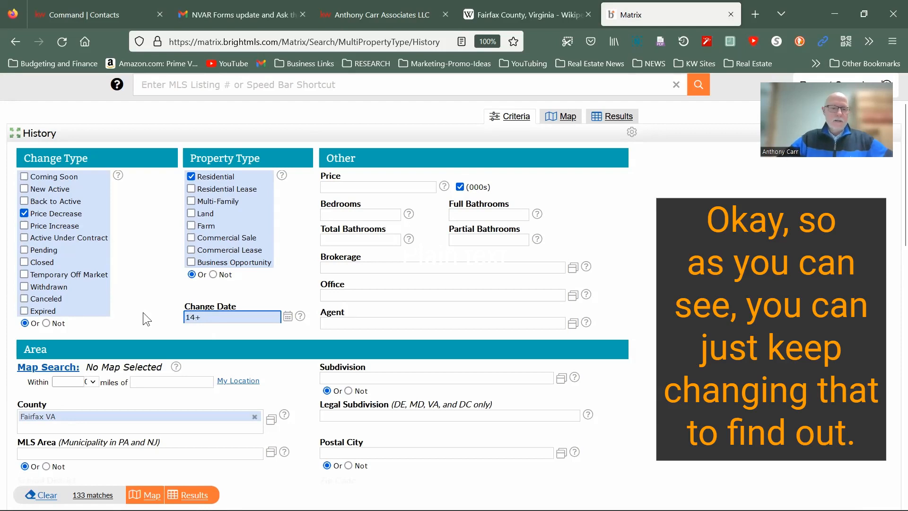
{"action": "key", "text": "BackSpace"}
{"action": "key", "text": "BackSpace"}
{"action": "key", "text": "BackSpace"}
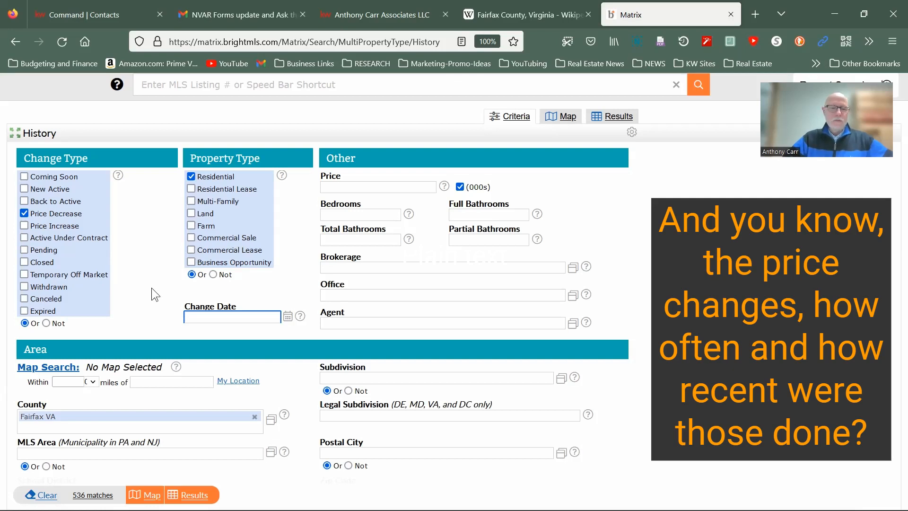
{"action": "type", "text": "30+"}
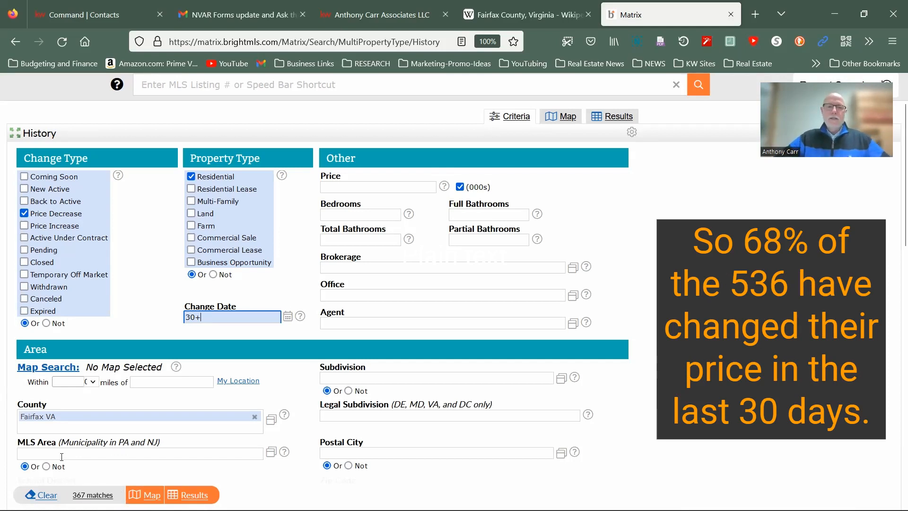
Clear the change date and deselect the Price Decrease change type to check the count of all active listings
{"action": "key", "text": "ctrl+a"}
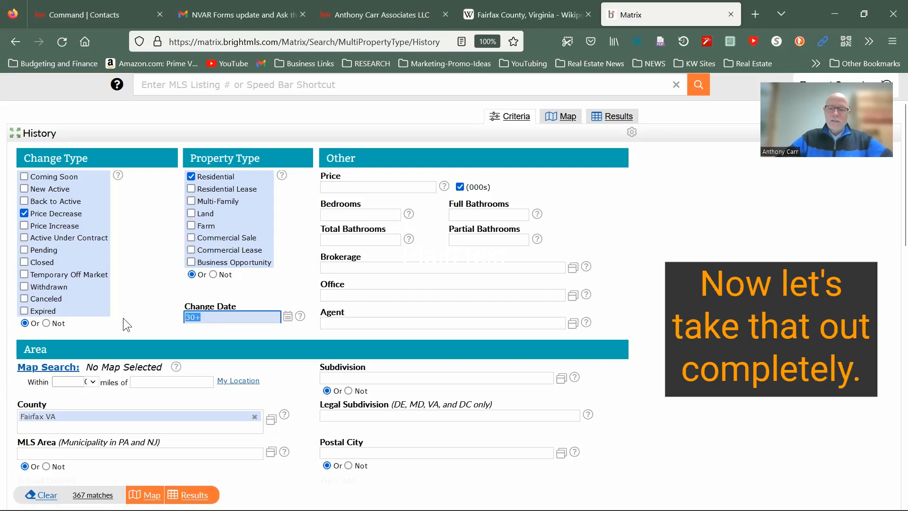
{"action": "key", "text": "BackSpace"}
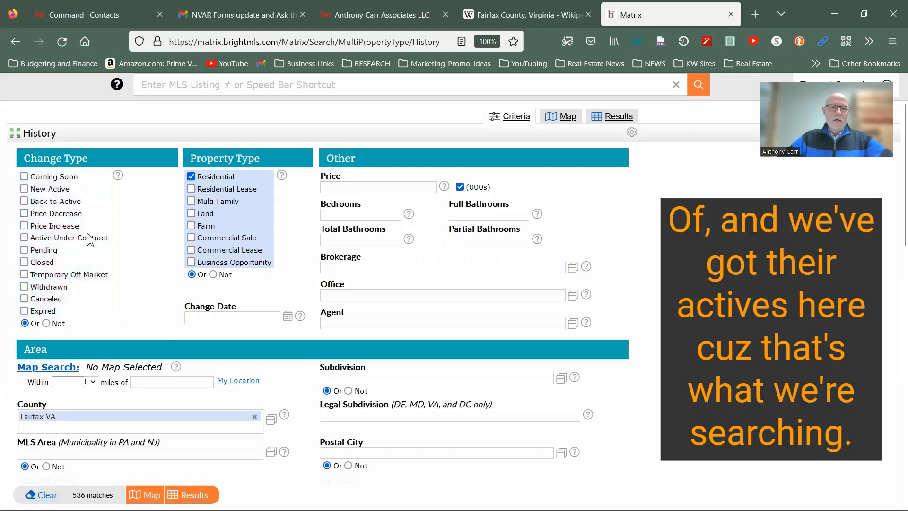
{"action": "scroll", "coordinate": [179, 419], "scroll_direction": "down", "scroll_amount": 4}
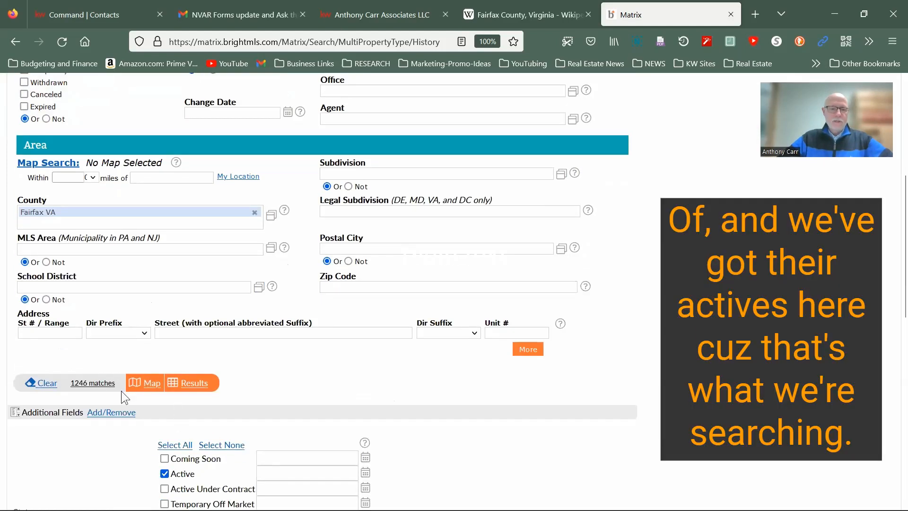
{"action": "scroll", "coordinate": [178, 419], "scroll_direction": "down", "scroll_amount": 3}
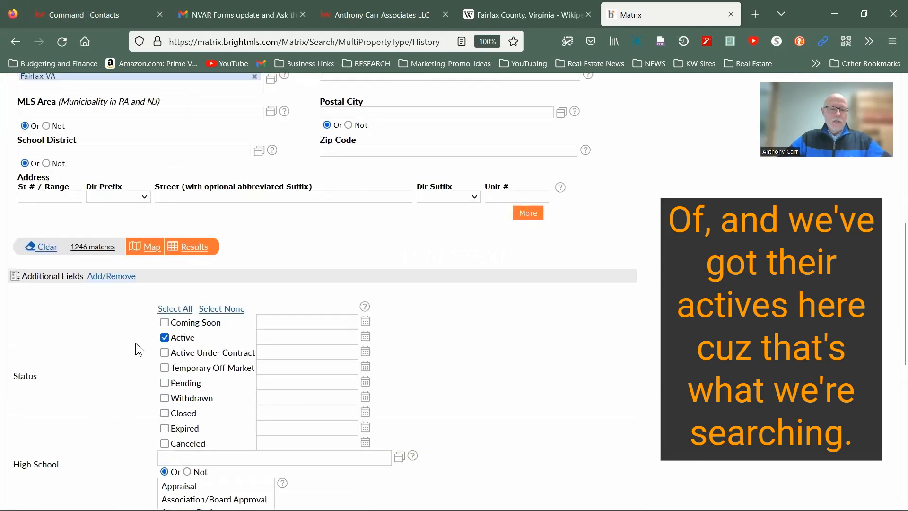
{"action": "scroll", "coordinate": [135, 343], "scroll_direction": "up", "scroll_amount": 4}
{"action": "scroll", "coordinate": [127, 415], "scroll_direction": "down", "scroll_amount": 1}
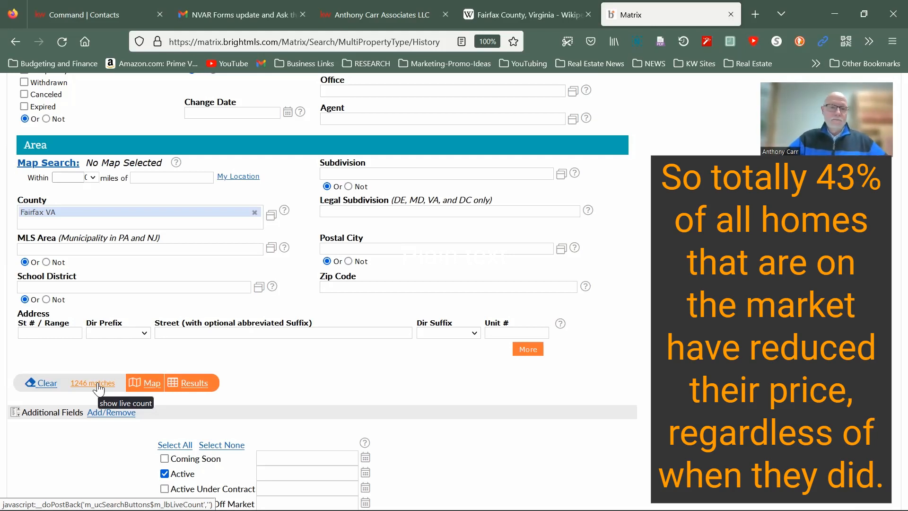
Replace the Active status with Closed dated 30+, and restrict the change type to Price Decrease
{"action": "scroll", "coordinate": [263, 351], "scroll_direction": "down", "scroll_amount": 4}
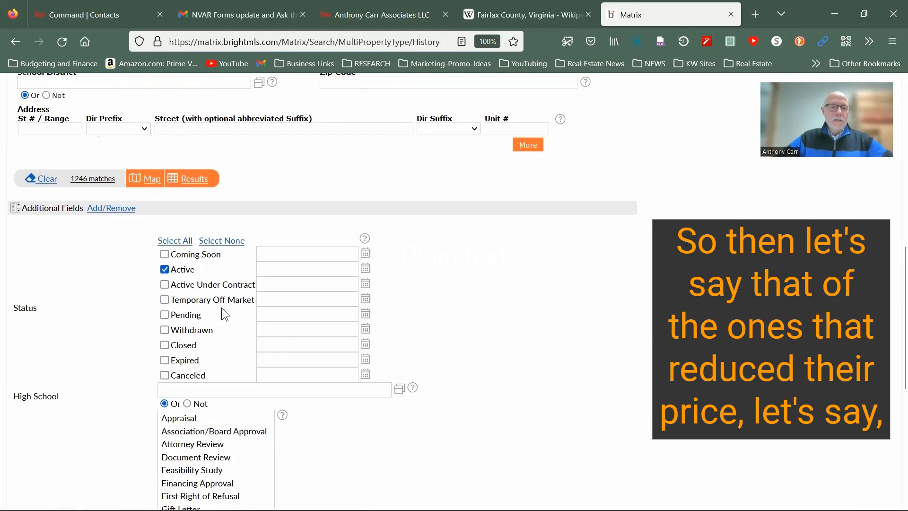
{"action": "left_click", "coordinate": [165, 269]}
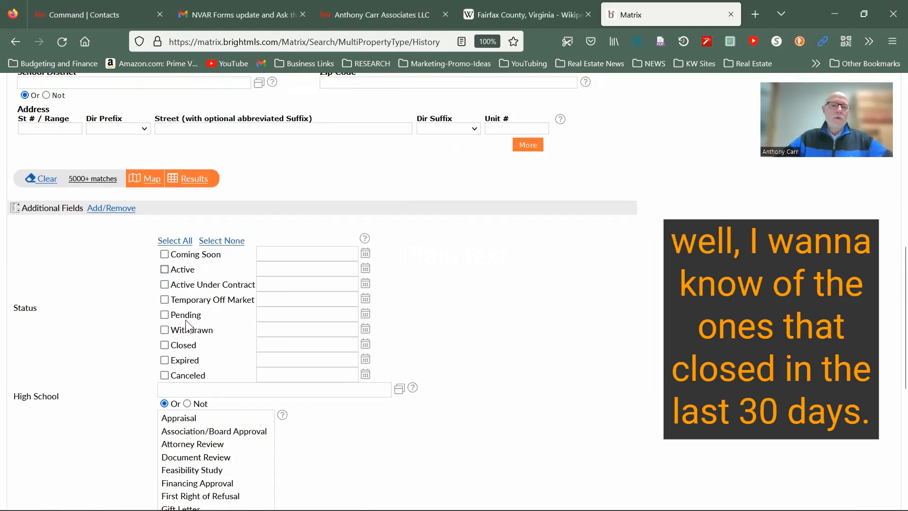
{"action": "left_click", "coordinate": [179, 346]}
{"action": "left_click_drag", "start_coordinate": [289, 344], "coordinate": [234, 345]}
{"action": "type", "text": "30+"}
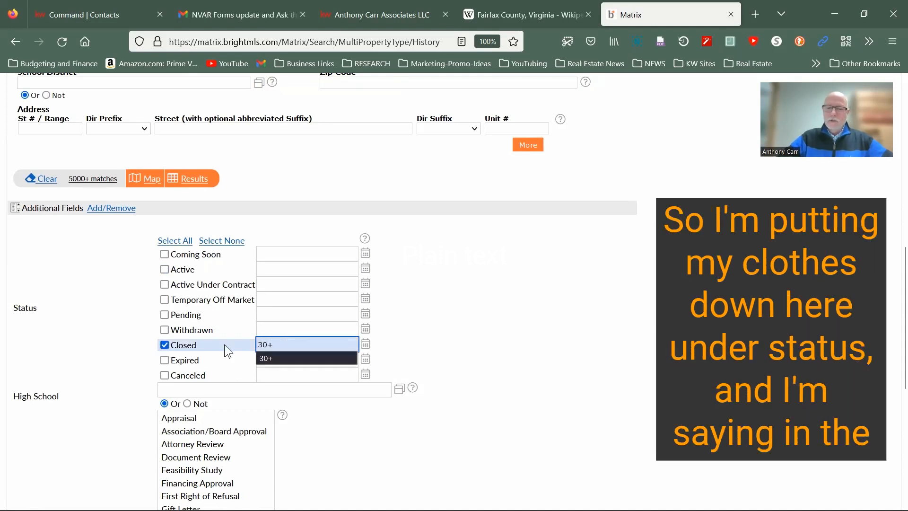
{"action": "left_click", "coordinate": [137, 346]}
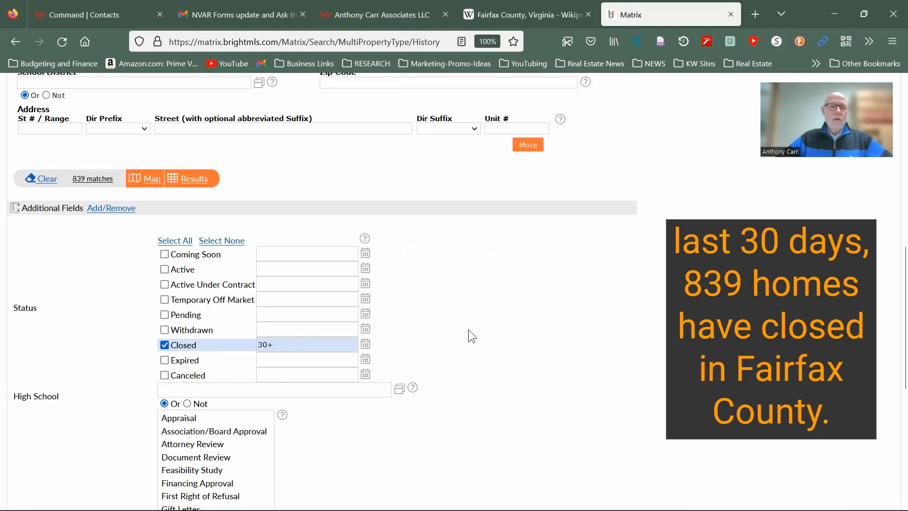
{"action": "scroll", "coordinate": [467, 329], "scroll_direction": "up", "scroll_amount": 10}
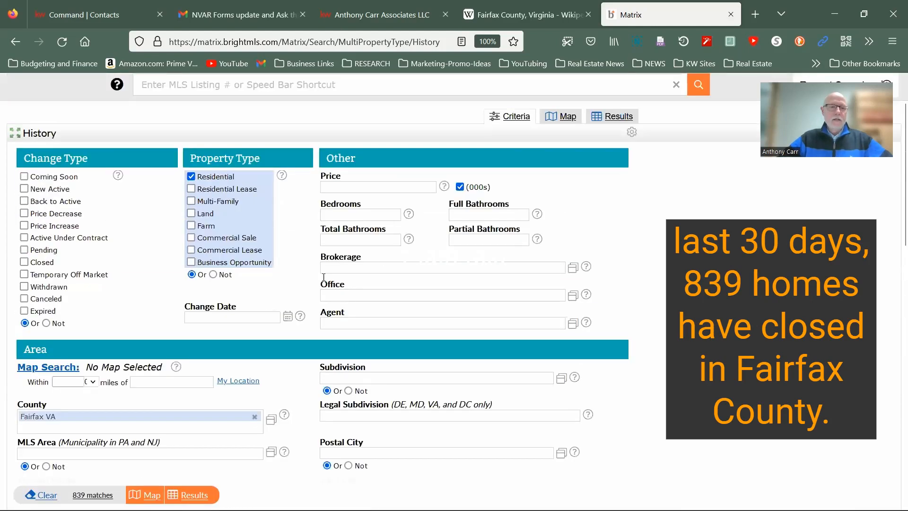
{"action": "left_click", "coordinate": [23, 213]}
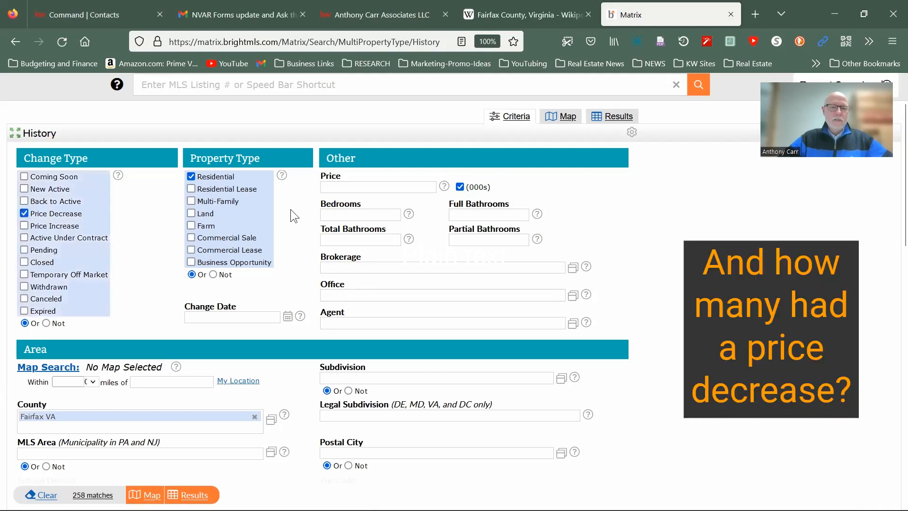
{"action": "scroll", "coordinate": [283, 218], "scroll_direction": "down", "scroll_amount": 4}
{"action": "scroll", "coordinate": [258, 259], "scroll_direction": "down", "scroll_amount": 4}
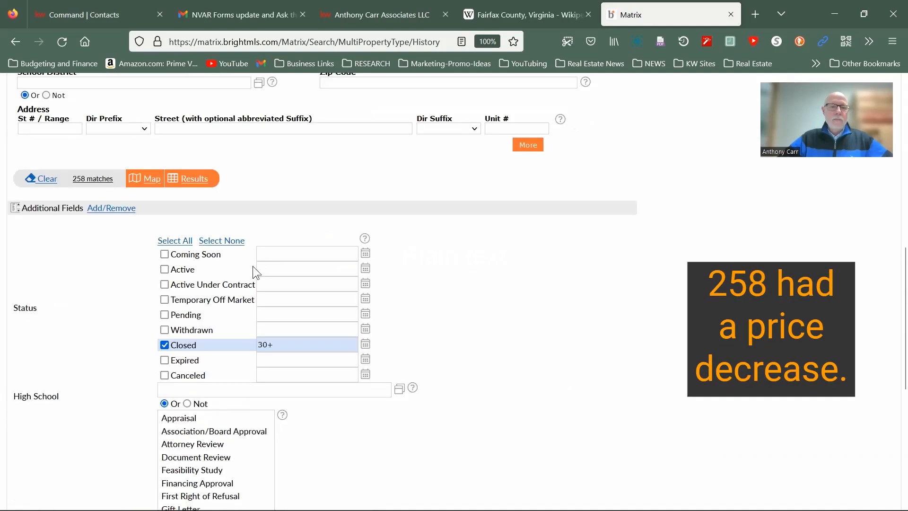
{"action": "scroll", "coordinate": [255, 280], "scroll_direction": "down", "scroll_amount": 1}
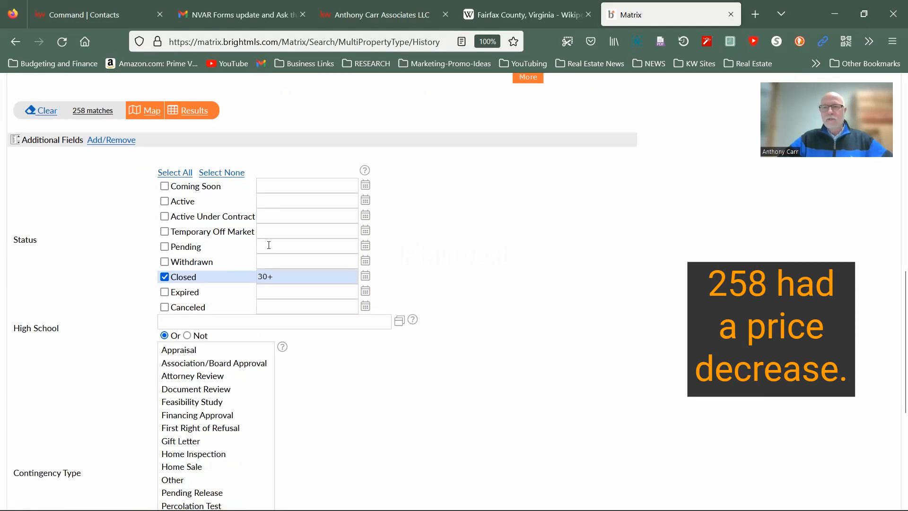
{"action": "mouse_move", "coordinate": [269, 245]}
{"action": "scroll", "coordinate": [268, 245], "scroll_direction": "up", "scroll_amount": 2}
{"action": "scroll", "coordinate": [268, 244], "scroll_direction": "up", "scroll_amount": 1}
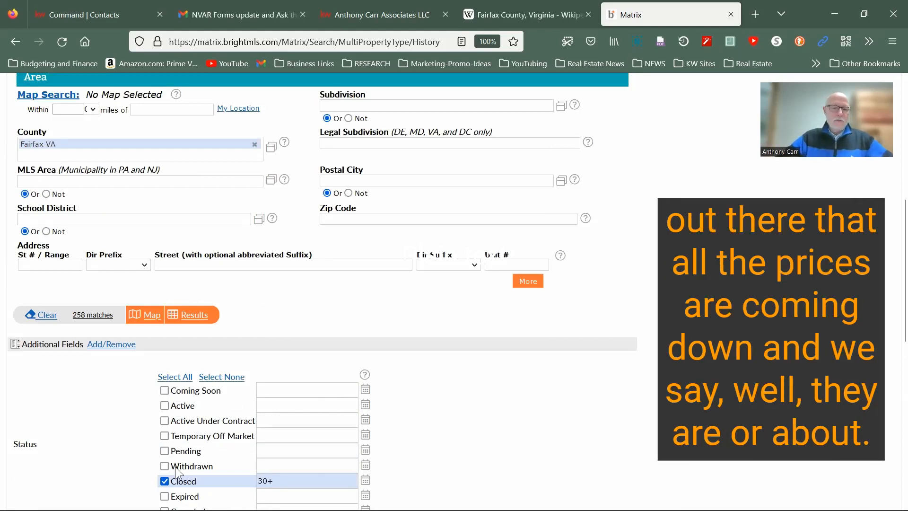
{"action": "left_click", "coordinate": [164, 481]}
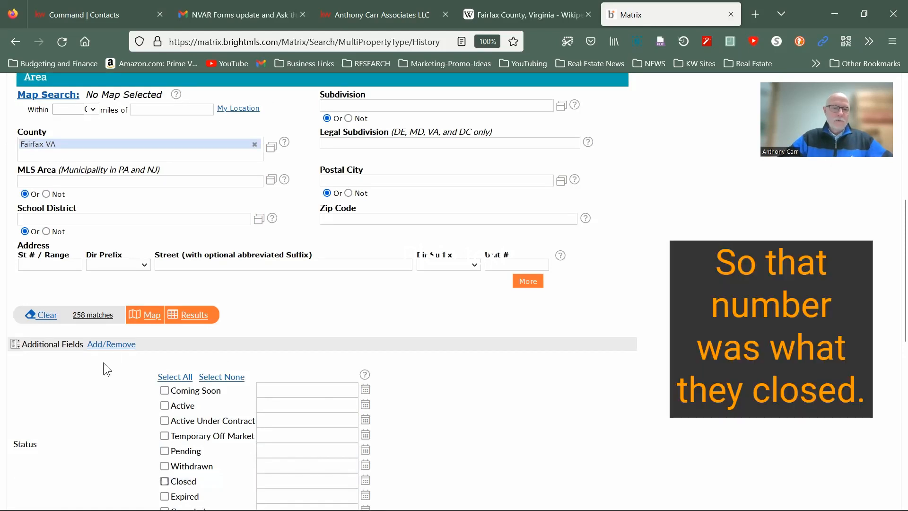
{"action": "left_click", "coordinate": [165, 481]}
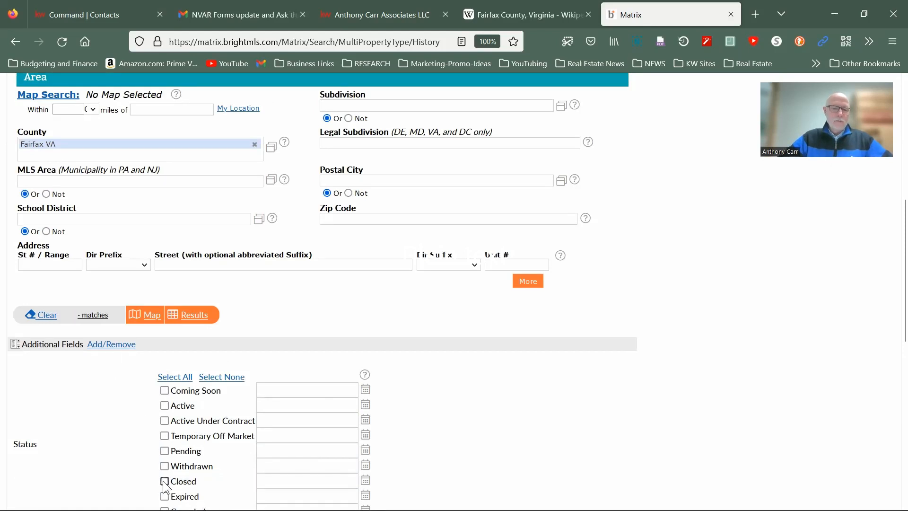
Deselect the Price Decrease change type to count all closed residential listings in the county
{"action": "scroll", "coordinate": [85, 377], "scroll_direction": "up", "scroll_amount": 5}
{"action": "left_click", "coordinate": [24, 144]}
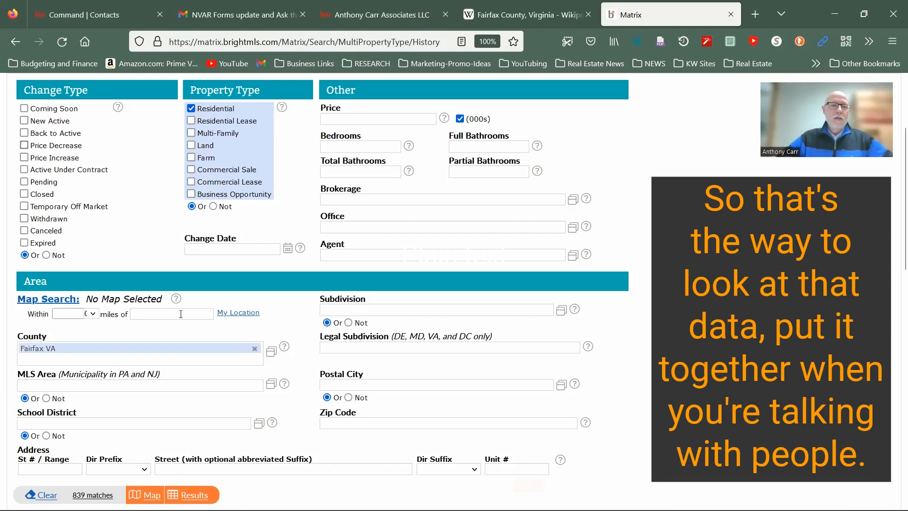
{"action": "scroll", "coordinate": [174, 321], "scroll_direction": "up", "scroll_amount": 2}
{"action": "scroll", "coordinate": [178, 317], "scroll_direction": "down", "scroll_amount": 5}
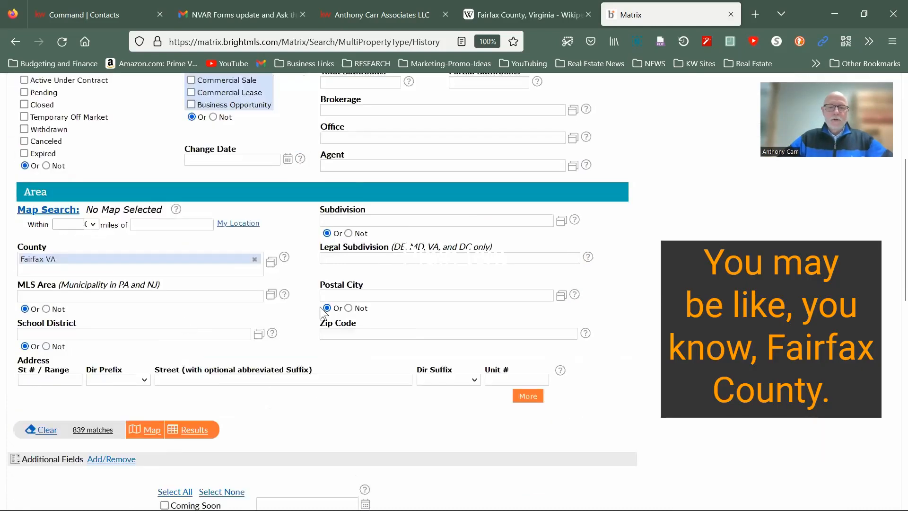
{"action": "left_click", "coordinate": [385, 246]}
{"action": "type", "text": "22042"}
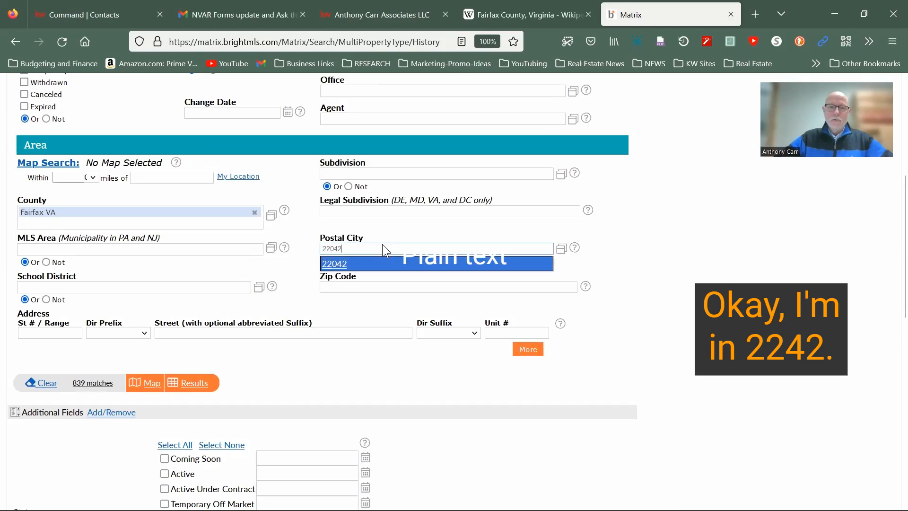
{"action": "left_click", "coordinate": [334, 260]}
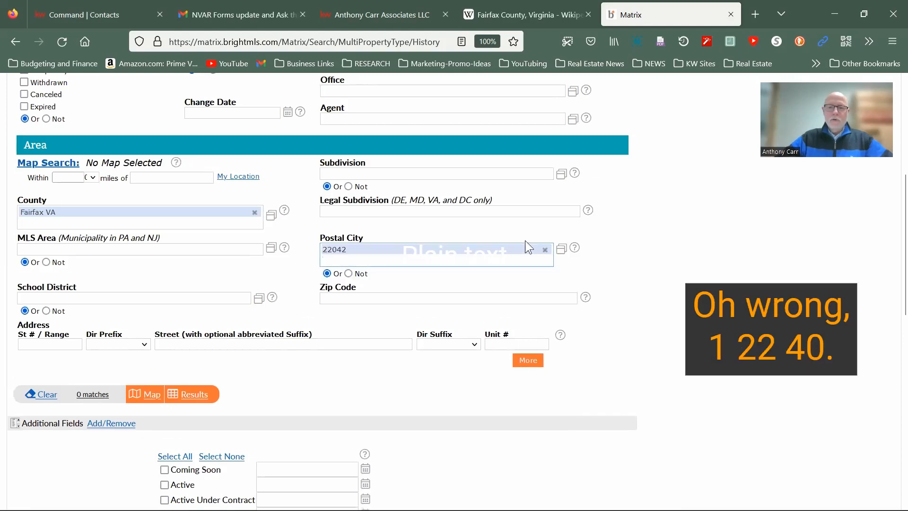
{"action": "left_click", "coordinate": [548, 255]}
Limit the search to zip code 22042 and check the match count and closing period for the Closed status
{"action": "left_click", "coordinate": [377, 290]}
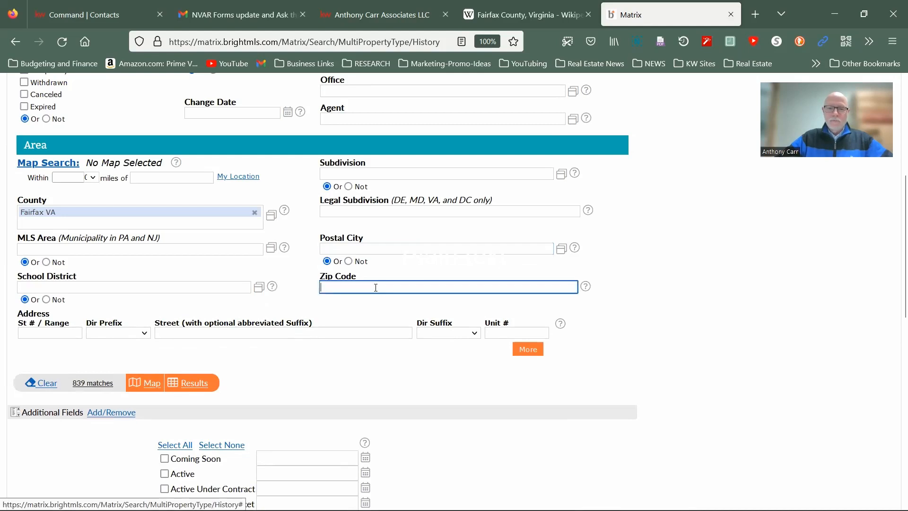
{"action": "type", "text": "22042"}
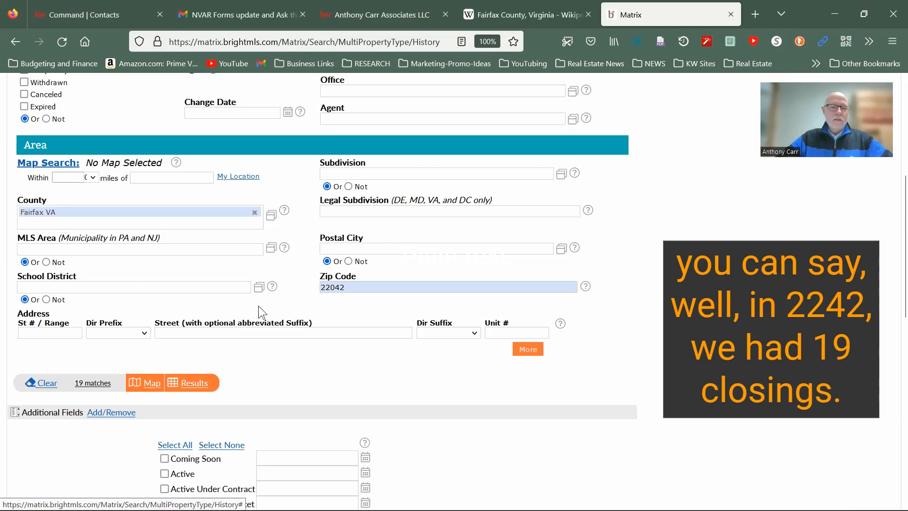
{"action": "scroll", "coordinate": [137, 323], "scroll_direction": "up", "scroll_amount": 4}
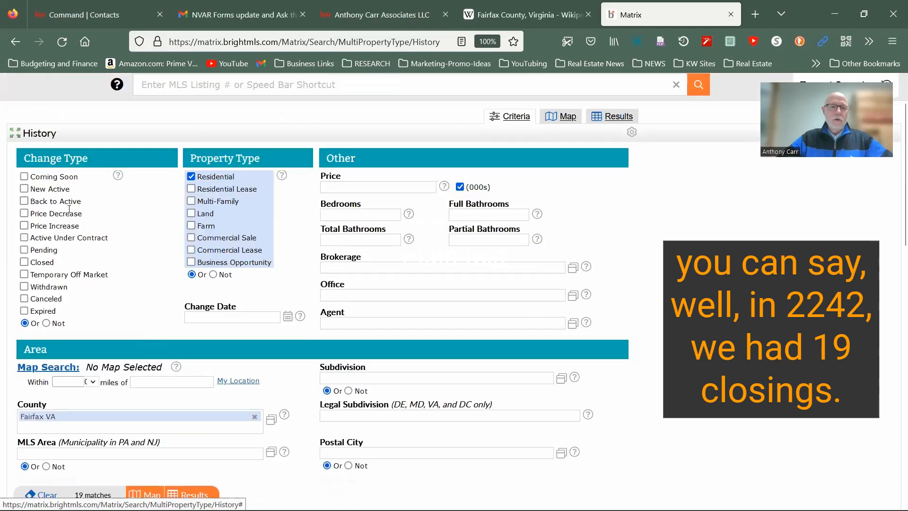
{"action": "scroll", "coordinate": [130, 288], "scroll_direction": "down", "scroll_amount": 5}
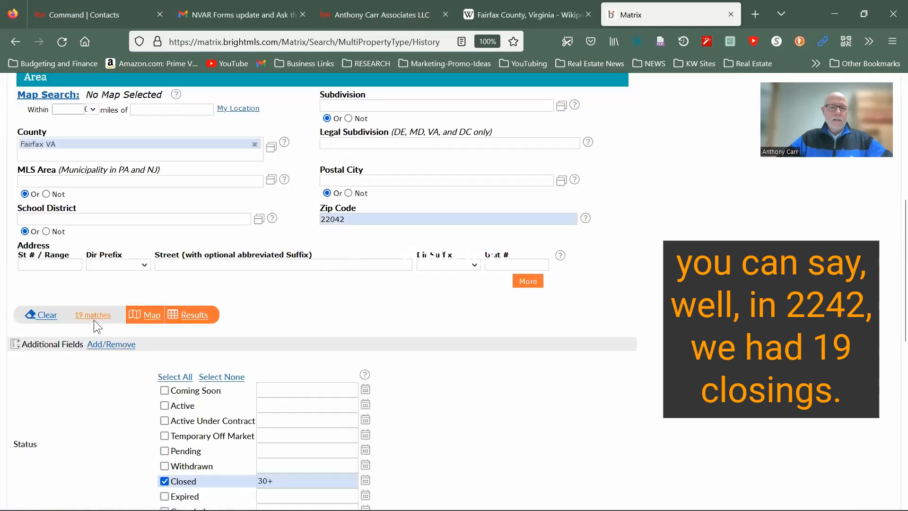
{"action": "scroll", "coordinate": [185, 347], "scroll_direction": "down", "scroll_amount": 4}
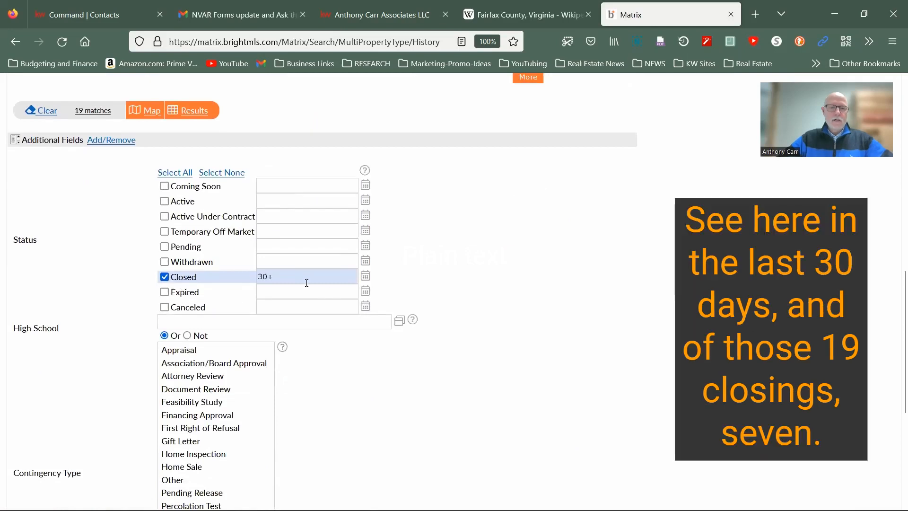
Restrict the zip code search to listings with the Price Decrease change type
{"action": "scroll", "coordinate": [291, 279], "scroll_direction": "up", "scroll_amount": 10}
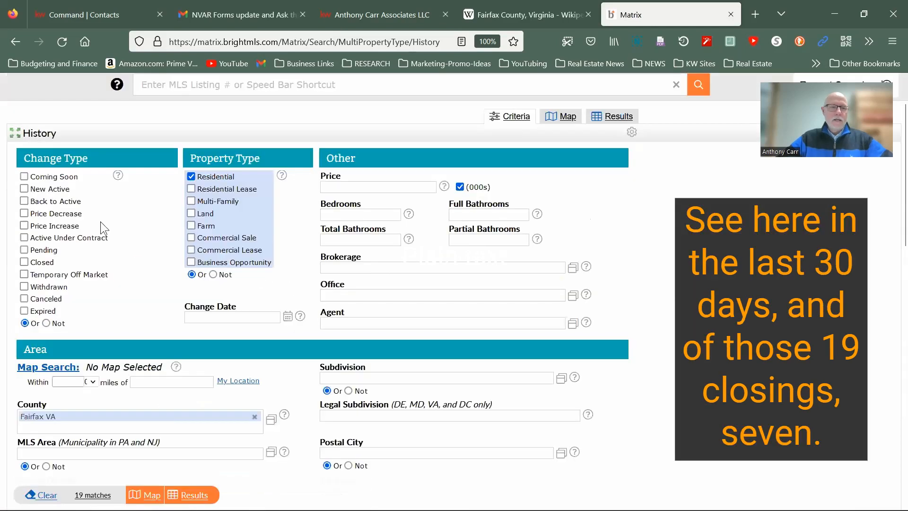
{"action": "left_click", "coordinate": [24, 212]}
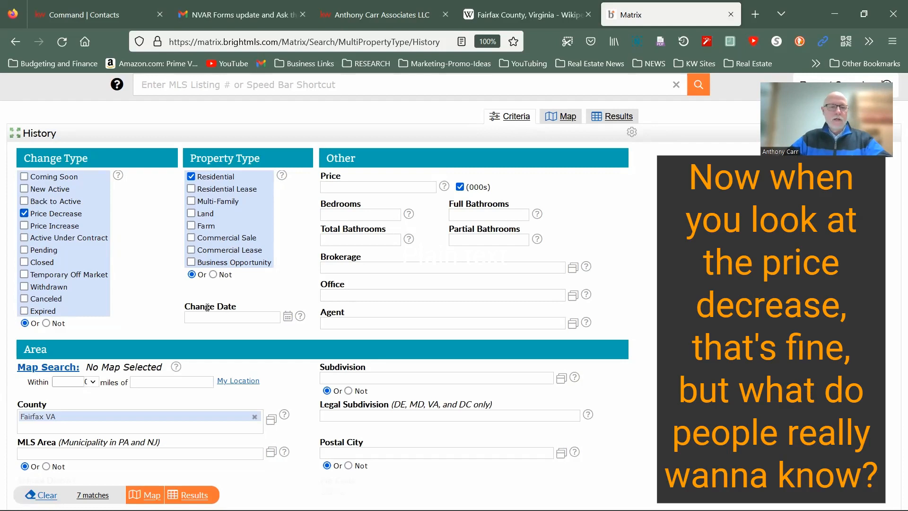
{"action": "scroll", "coordinate": [208, 250], "scroll_direction": "down", "scroll_amount": 4}
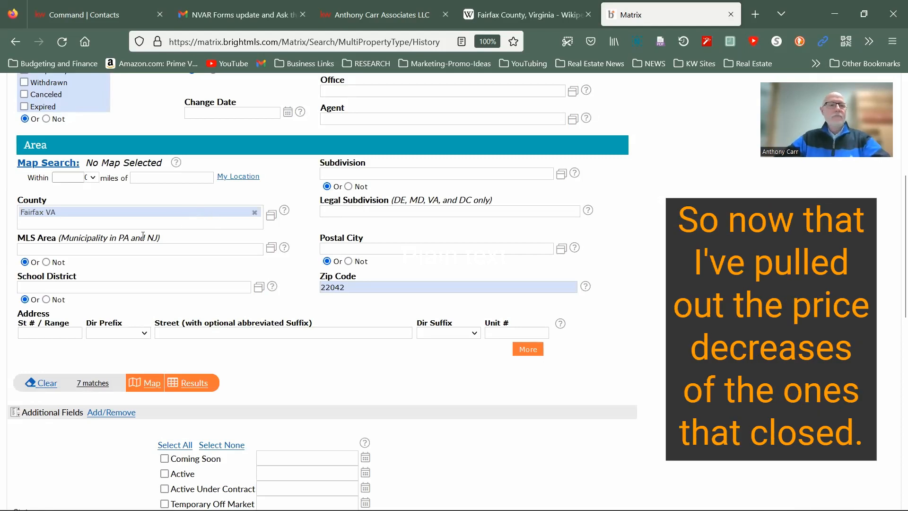
{"action": "scroll", "coordinate": [143, 235], "scroll_direction": "up", "scroll_amount": 3}
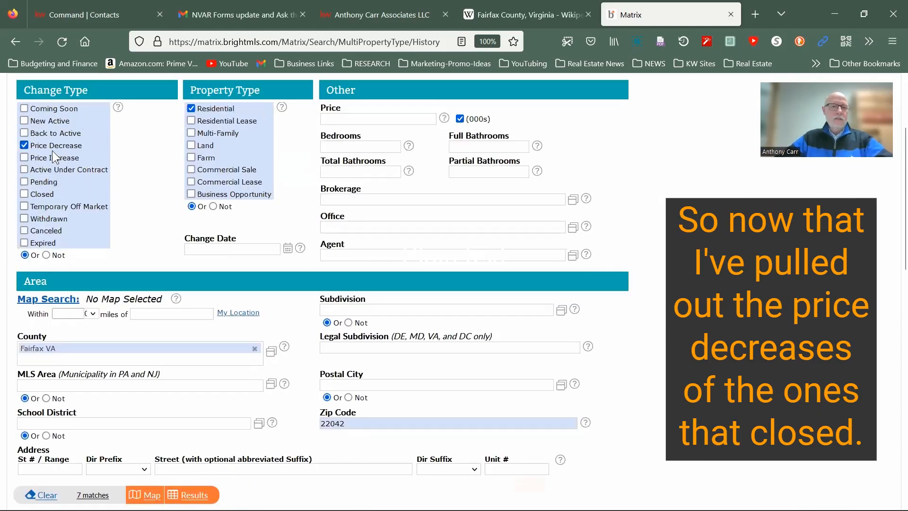
Show the results for the closed, price-decreased listings and select all of them
{"action": "scroll", "coordinate": [345, 298], "scroll_direction": "down", "scroll_amount": 4}
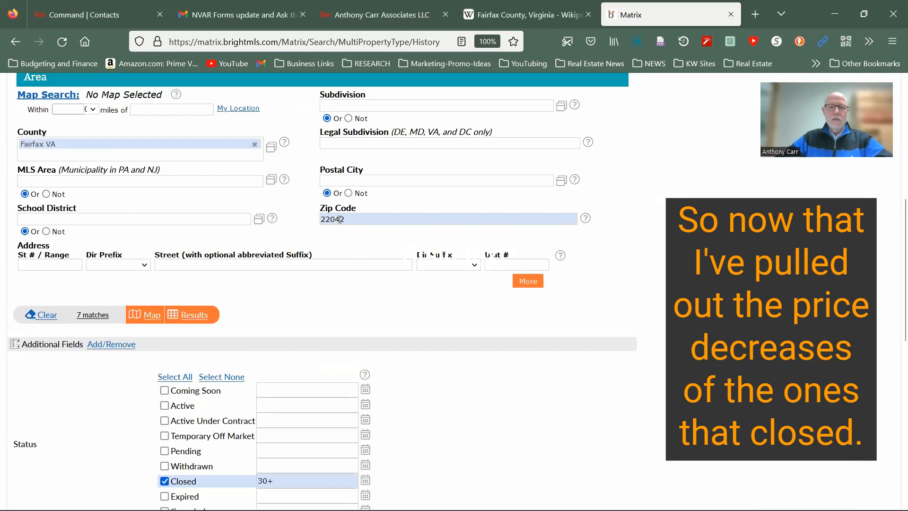
{"action": "scroll", "coordinate": [218, 331], "scroll_direction": "down", "scroll_amount": 3}
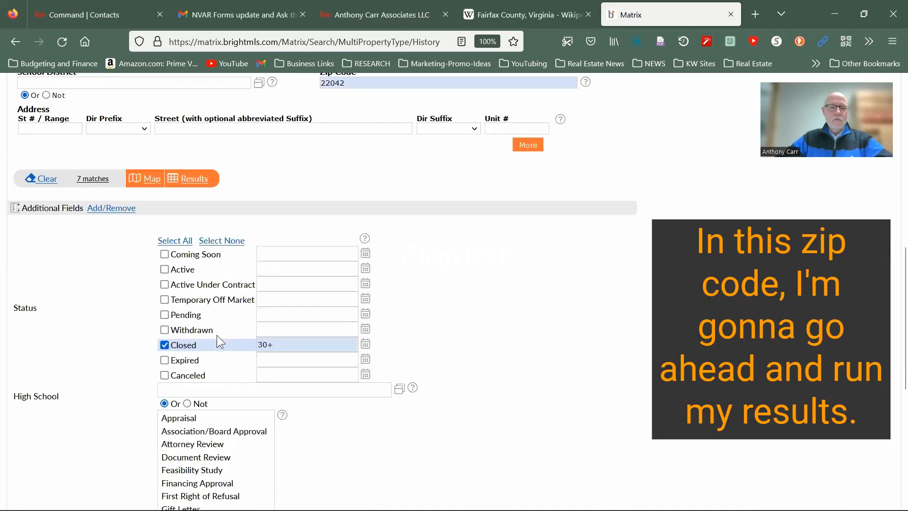
{"action": "left_click", "coordinate": [190, 184]}
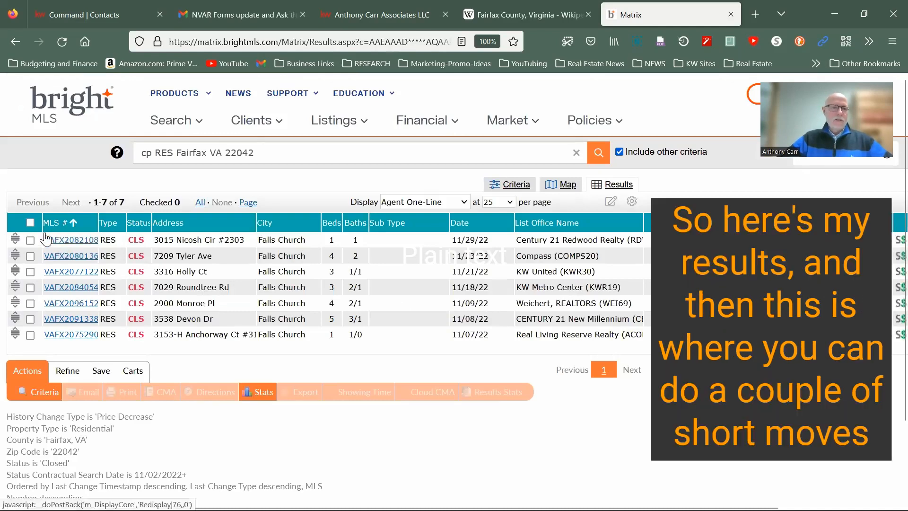
{"action": "left_click", "coordinate": [30, 222]}
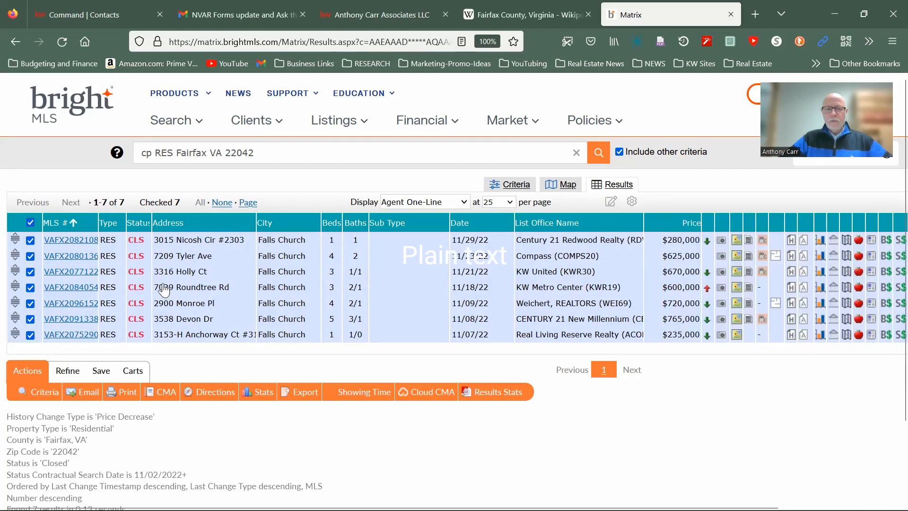
Print the selected listings to PDF as a Price Analysis Report
{"action": "scroll", "coordinate": [151, 288], "scroll_direction": "down", "scroll_amount": 2}
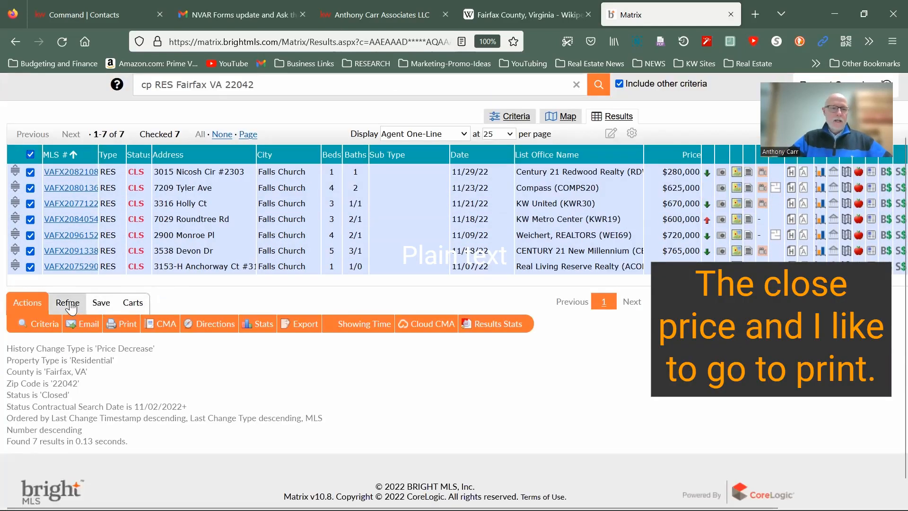
{"action": "left_click", "coordinate": [128, 324]}
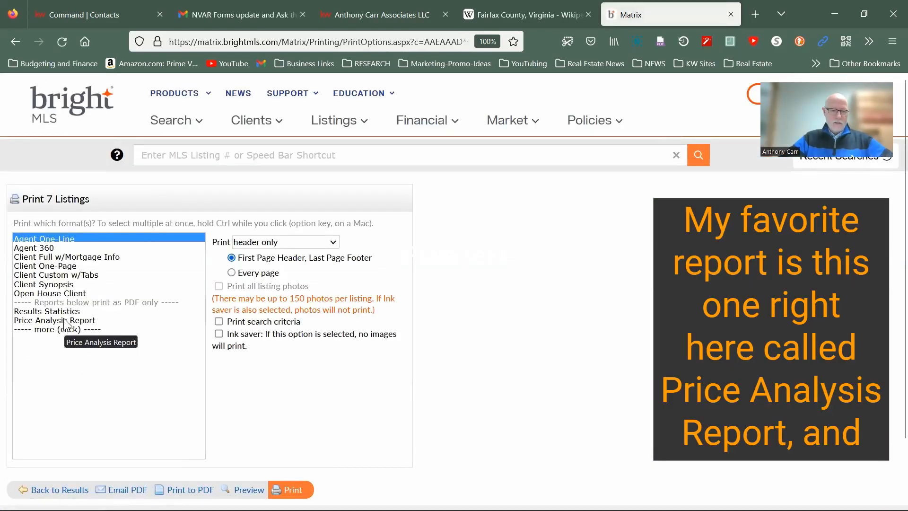
{"action": "left_click", "coordinate": [64, 322]}
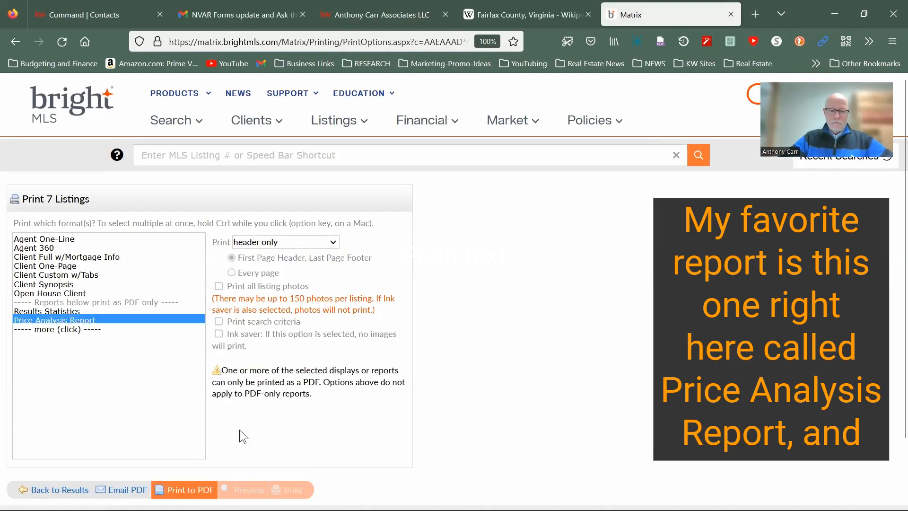
{"action": "left_click", "coordinate": [183, 490]}
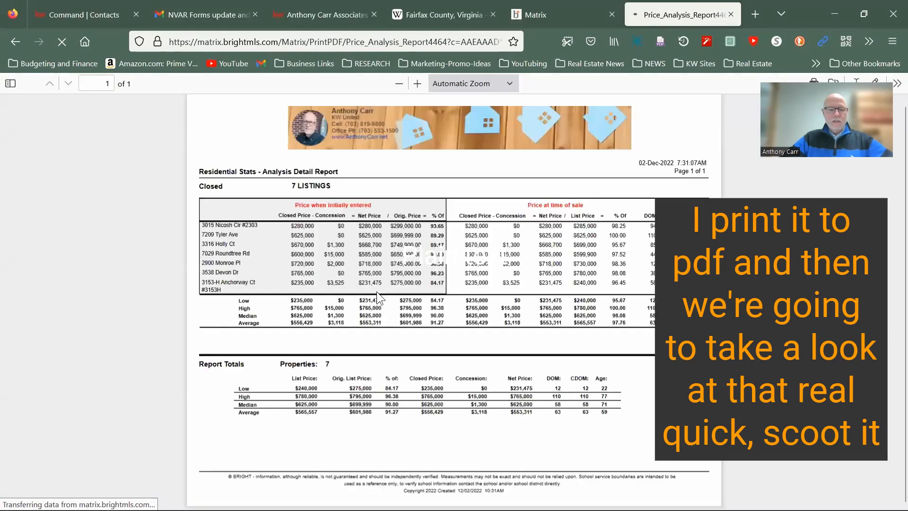
Examine the report's closed prices, concessions and percentages, comparing the initially entered price with the price at time of sale
{"action": "scroll", "coordinate": [377, 317], "scroll_direction": "up", "scroll_amount": 3}
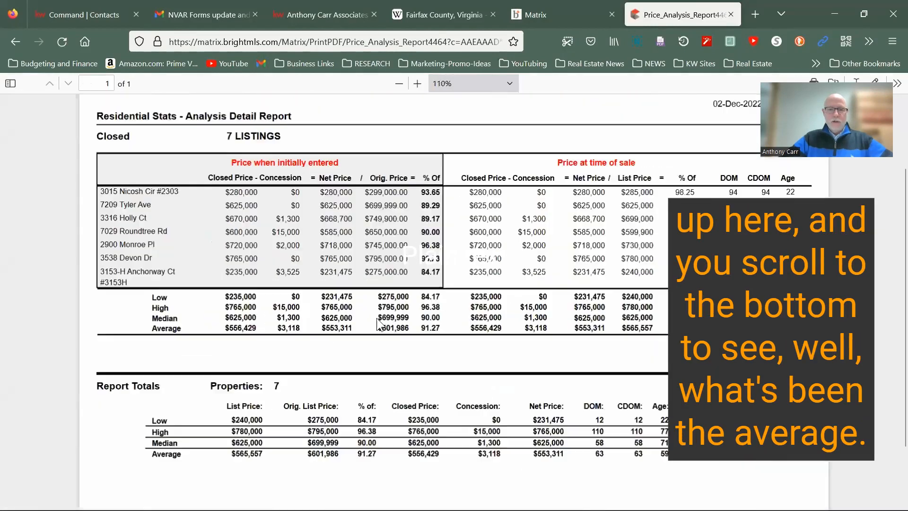
{"action": "scroll", "coordinate": [300, 339], "scroll_direction": "down", "scroll_amount": 3}
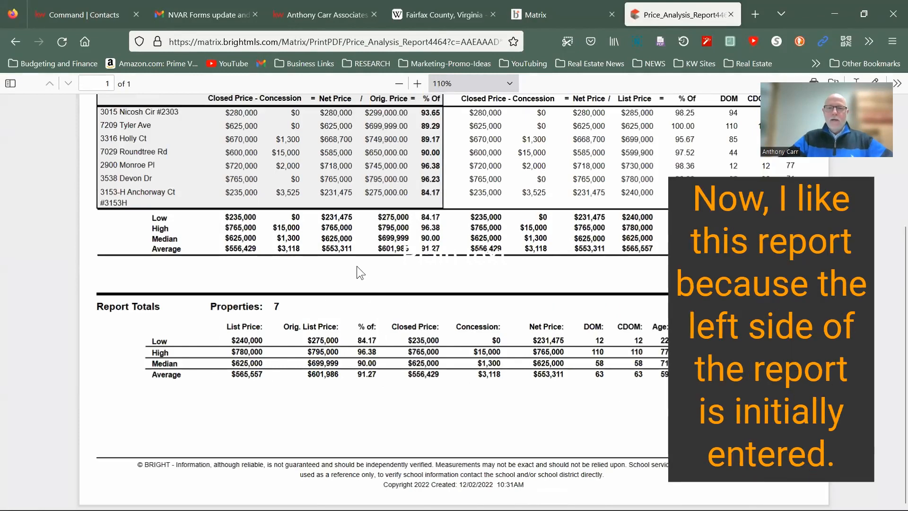
{"action": "scroll", "coordinate": [356, 266], "scroll_direction": "up", "scroll_amount": 5}
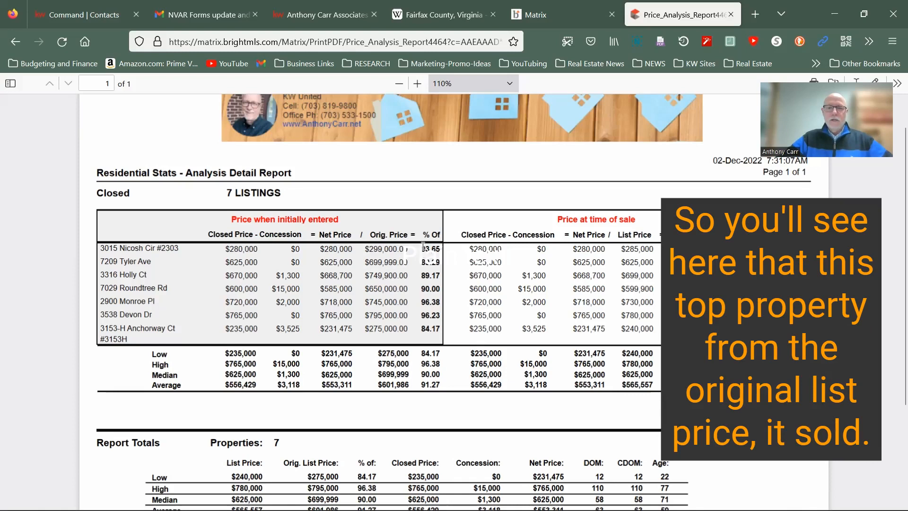
{"action": "left_click_drag", "start_coordinate": [420, 250], "coordinate": [446, 252]}
{"action": "left_click", "coordinate": [444, 256]}
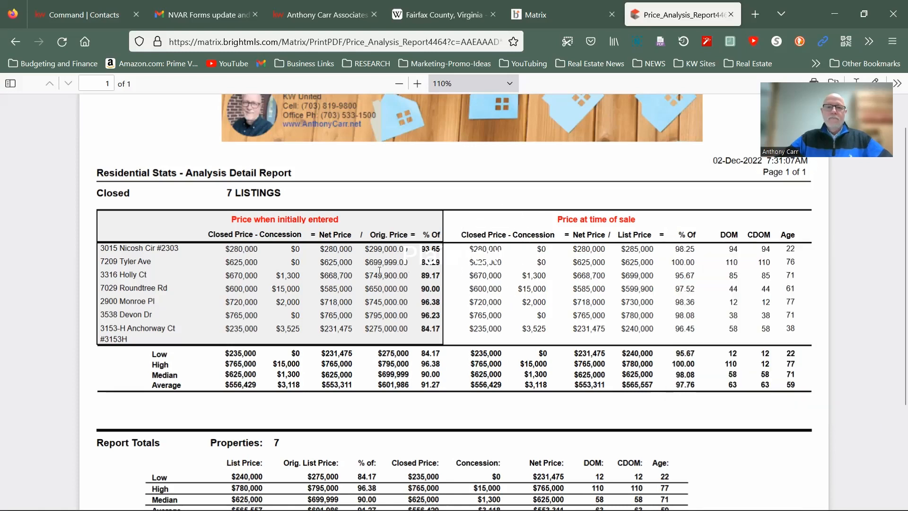
{"action": "scroll", "coordinate": [390, 274], "scroll_direction": "down", "scroll_amount": 3}
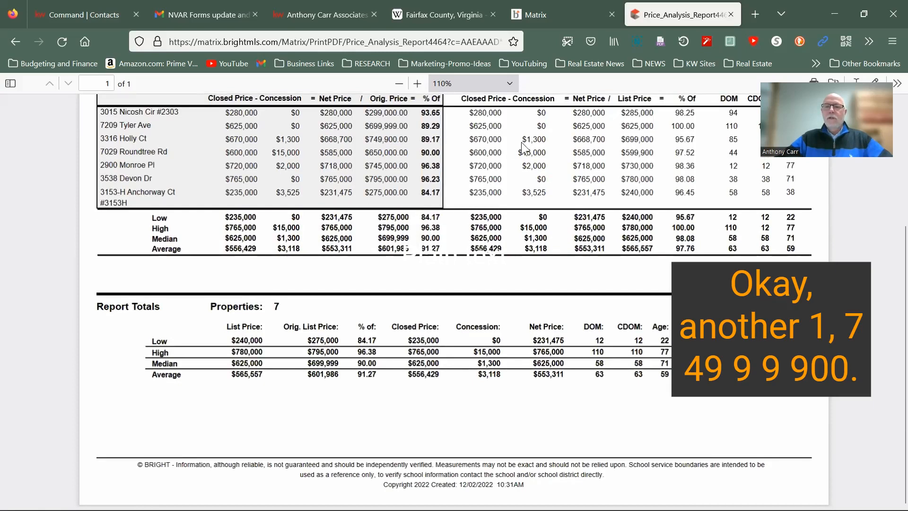
{"action": "left_click", "coordinate": [633, 139]}
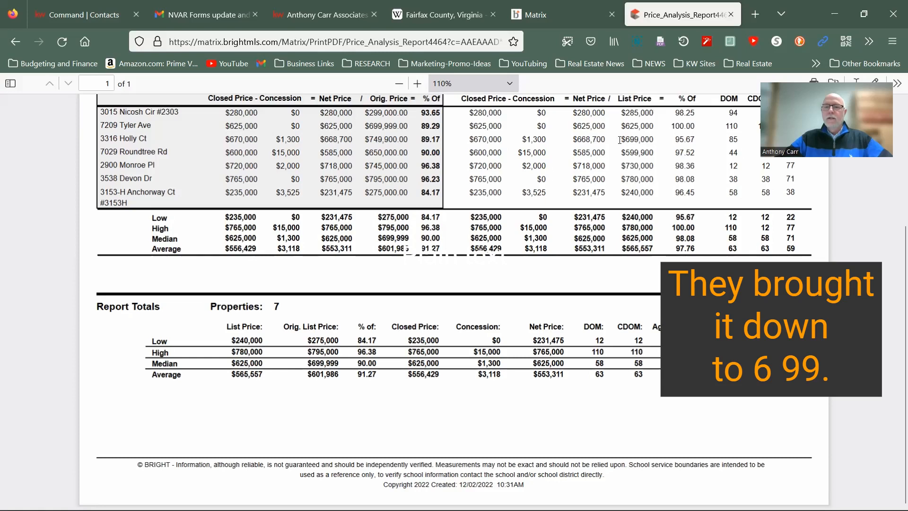
{"action": "left_click", "coordinate": [496, 140]}
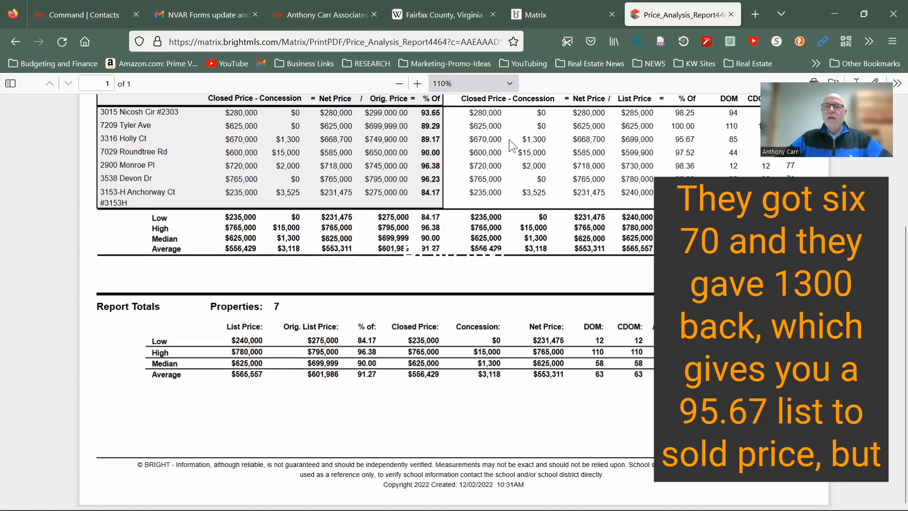
{"action": "left_click", "coordinate": [538, 139]}
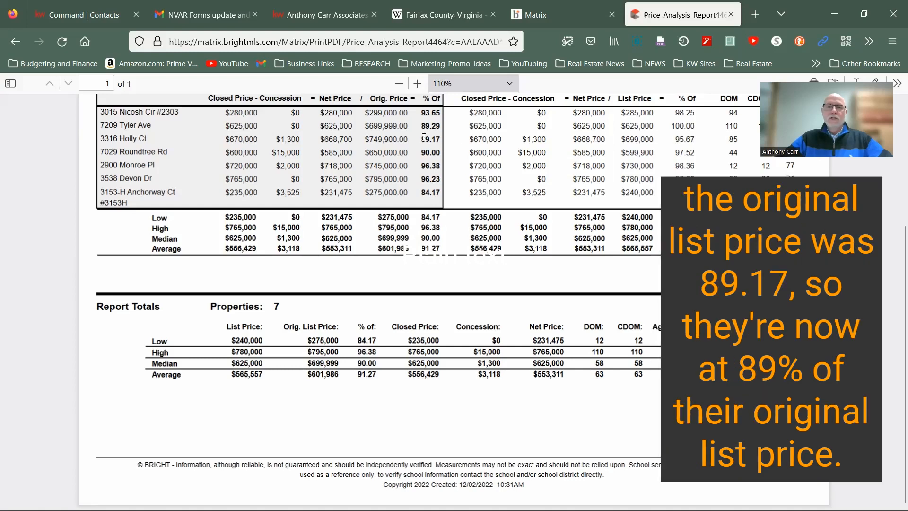
{"action": "key", "text": "ctrl"}
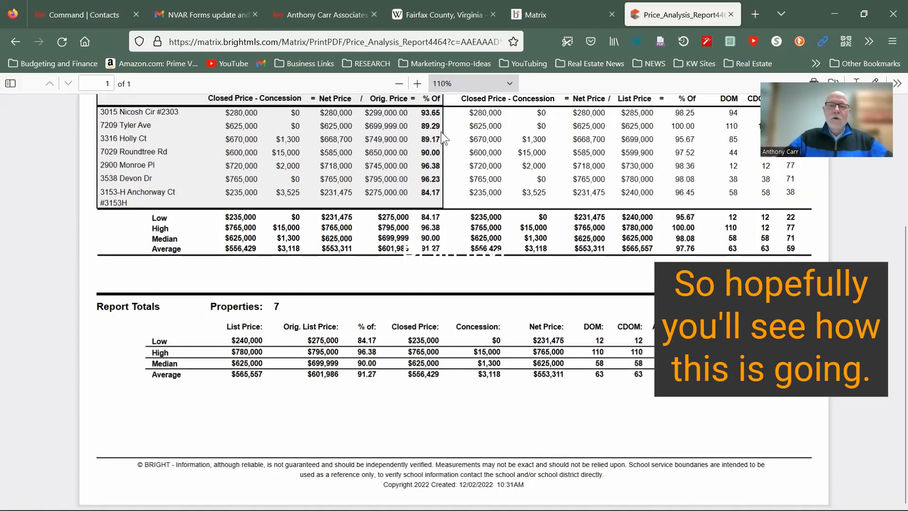
Close the finished price analysis report and return from the print options to the History search criteria
{"action": "scroll", "coordinate": [333, 208], "scroll_direction": "up", "scroll_amount": 3}
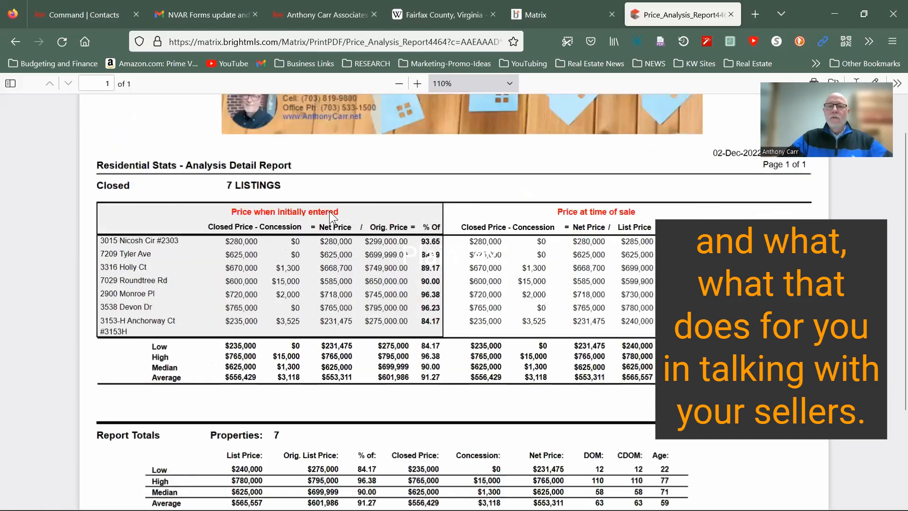
{"action": "scroll", "coordinate": [331, 213], "scroll_direction": "up", "scroll_amount": 1}
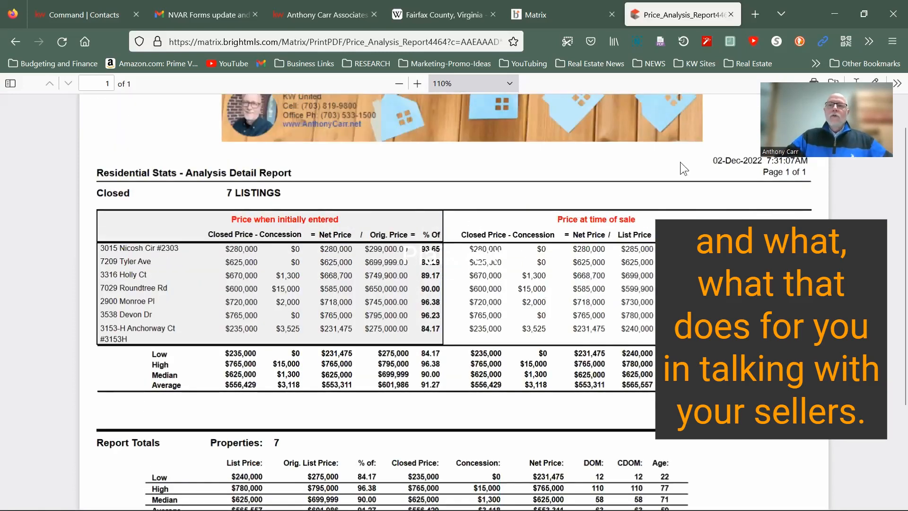
{"action": "left_click", "coordinate": [732, 14]}
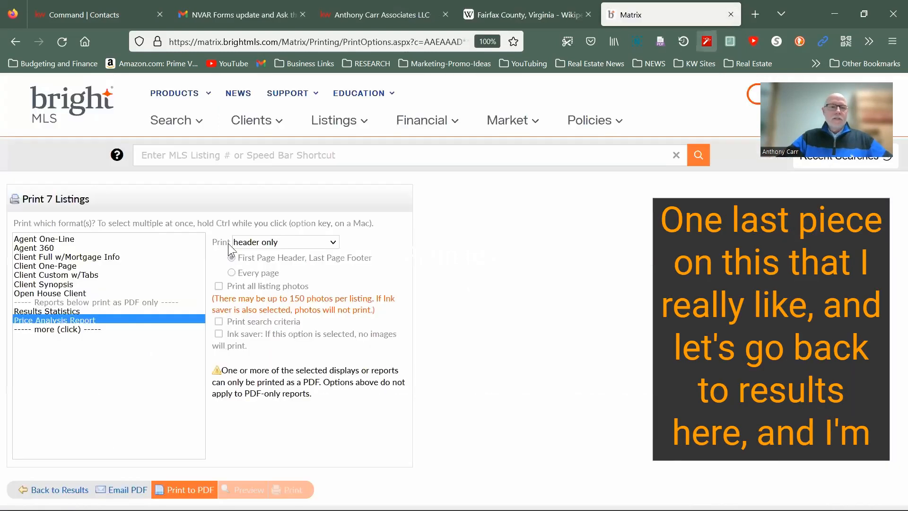
{"action": "left_click", "coordinate": [71, 491]}
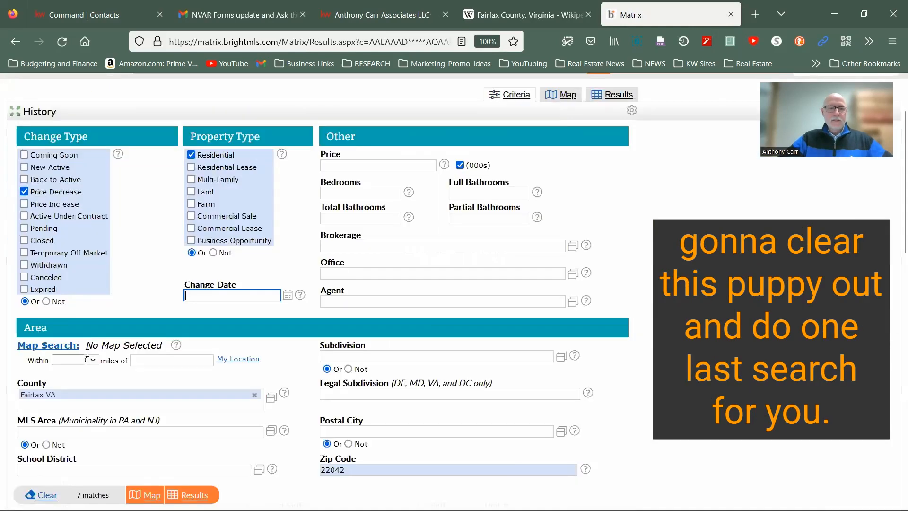
Clear the zip code from the search and set the postal city to Mclean VA
{"action": "scroll", "coordinate": [113, 361], "scroll_direction": "down", "scroll_amount": 5}
{"action": "double_click", "coordinate": [336, 197]}
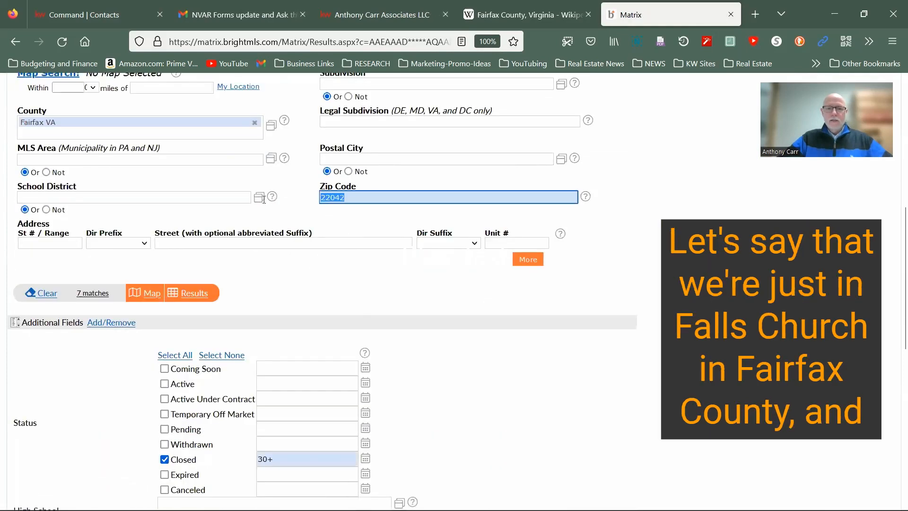
{"action": "key", "text": "BackSpace"}
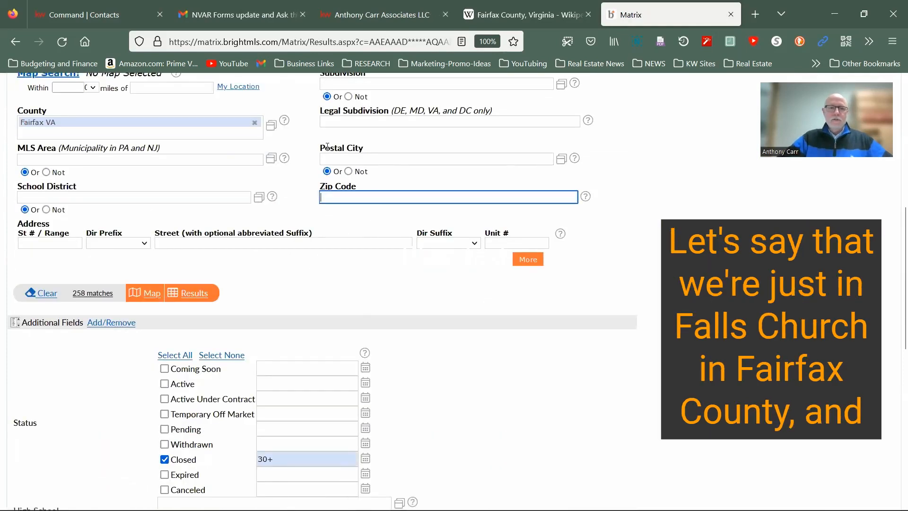
{"action": "left_click", "coordinate": [338, 159]}
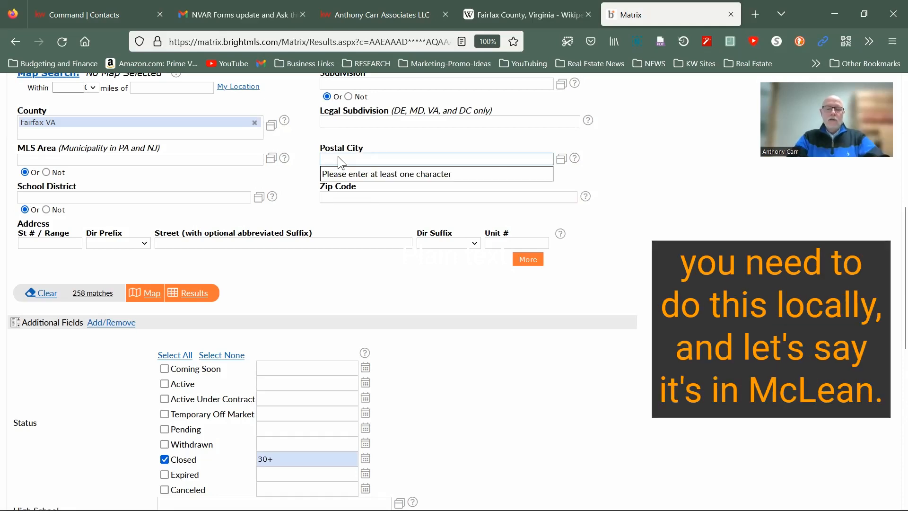
{"action": "type", "text": "mclean"}
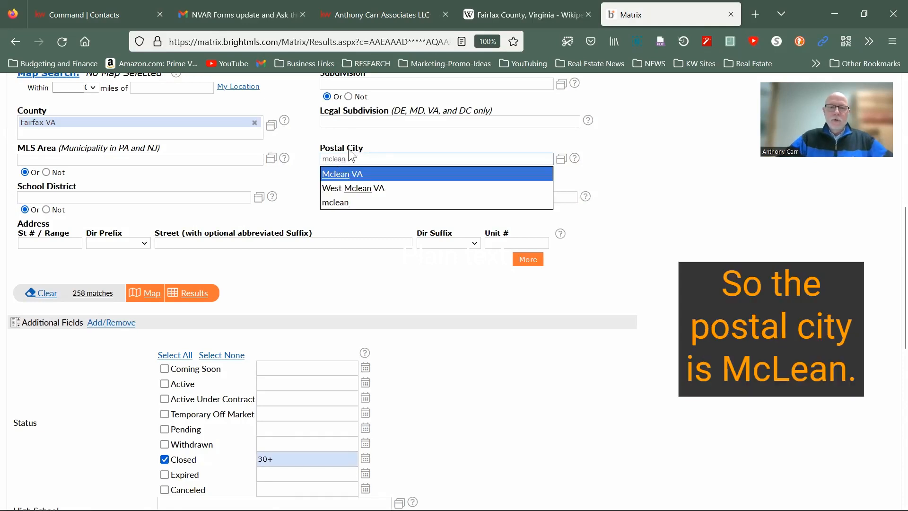
{"action": "left_click", "coordinate": [342, 174]}
Remove the Price Decrease change type from the McLean closed-listings search
{"action": "scroll", "coordinate": [192, 173], "scroll_direction": "down", "scroll_amount": 4}
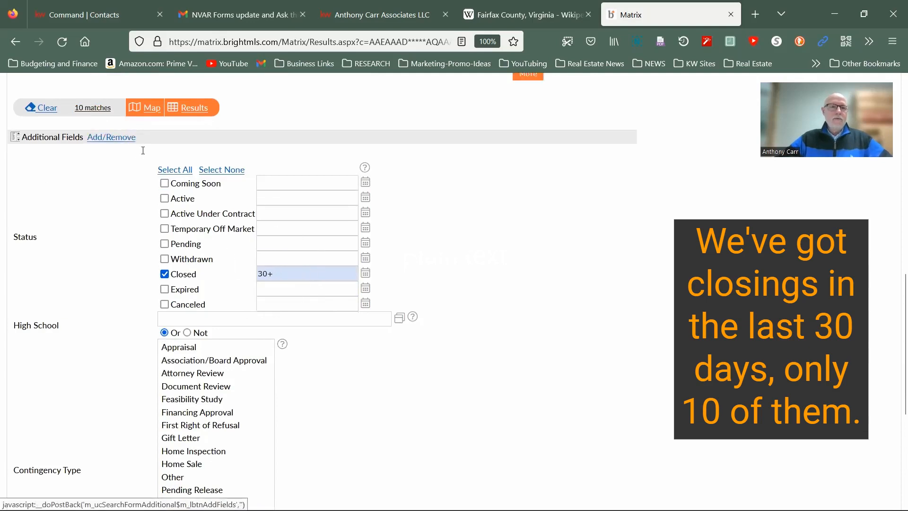
{"action": "scroll", "coordinate": [153, 156], "scroll_direction": "up", "scroll_amount": 5}
{"action": "scroll", "coordinate": [174, 167], "scroll_direction": "up", "scroll_amount": 4}
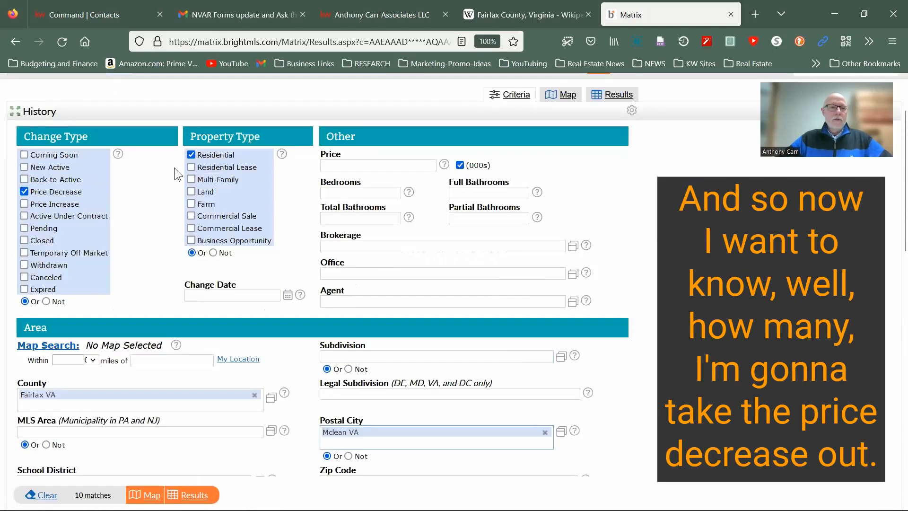
{"action": "left_click", "coordinate": [24, 191]}
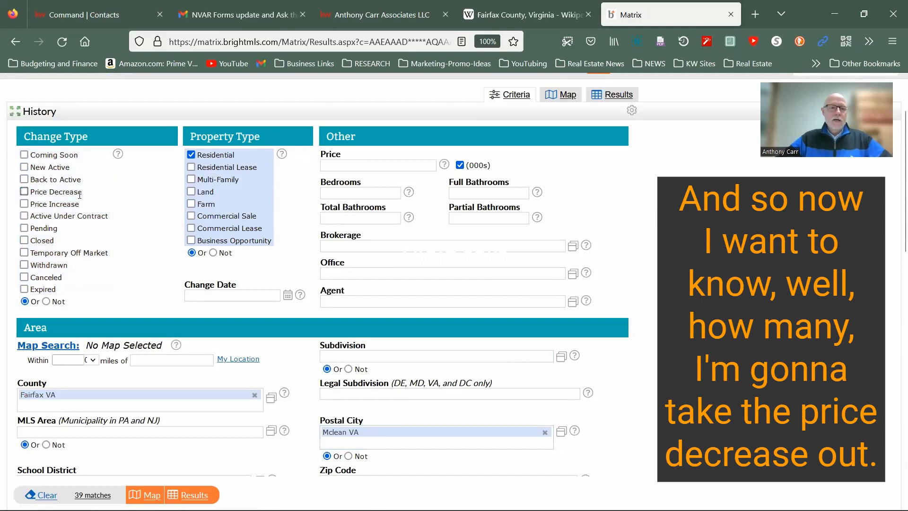
Limit the closed McLean listings to those with concessions by setting Concessions YN to Yes in the additional fields
{"action": "scroll", "coordinate": [81, 196], "scroll_direction": "down", "scroll_amount": 7}
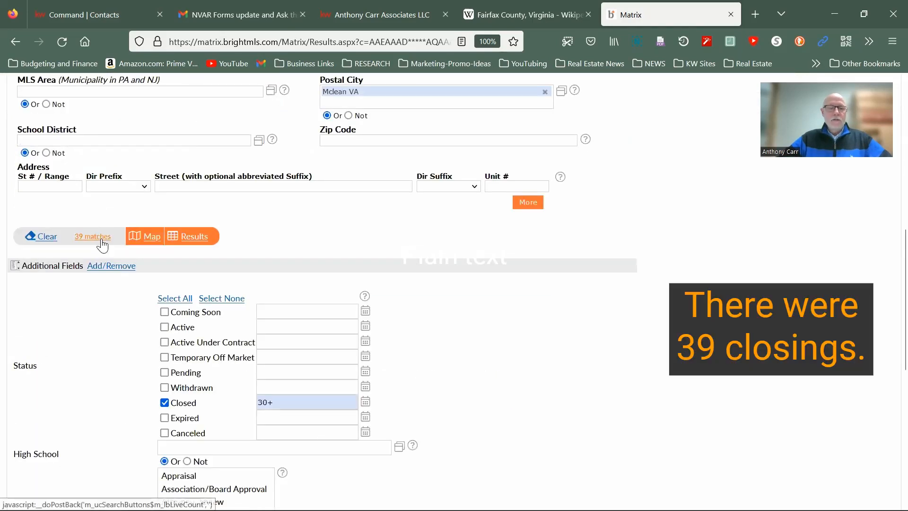
{"action": "scroll", "coordinate": [93, 235], "scroll_direction": "down", "scroll_amount": 8}
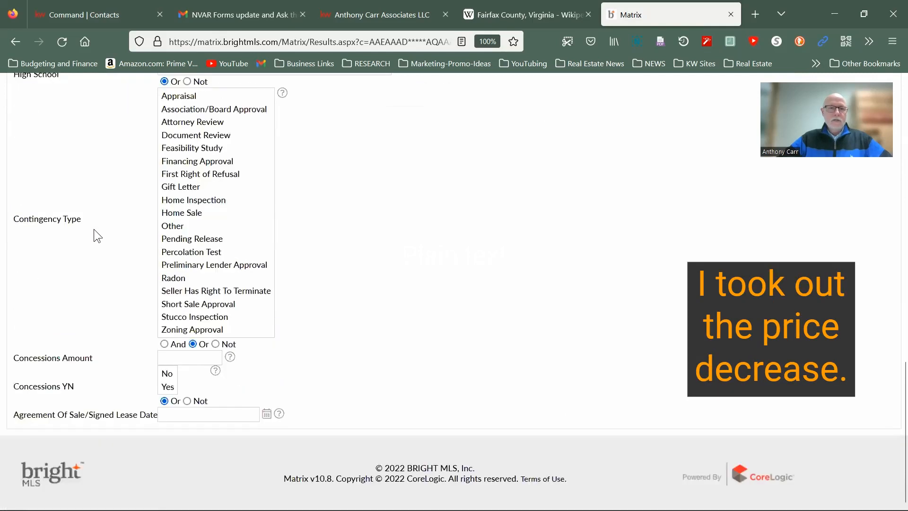
{"action": "scroll", "coordinate": [103, 231], "scroll_direction": "up", "scroll_amount": 2}
{"action": "scroll", "coordinate": [140, 220], "scroll_direction": "down", "scroll_amount": 3}
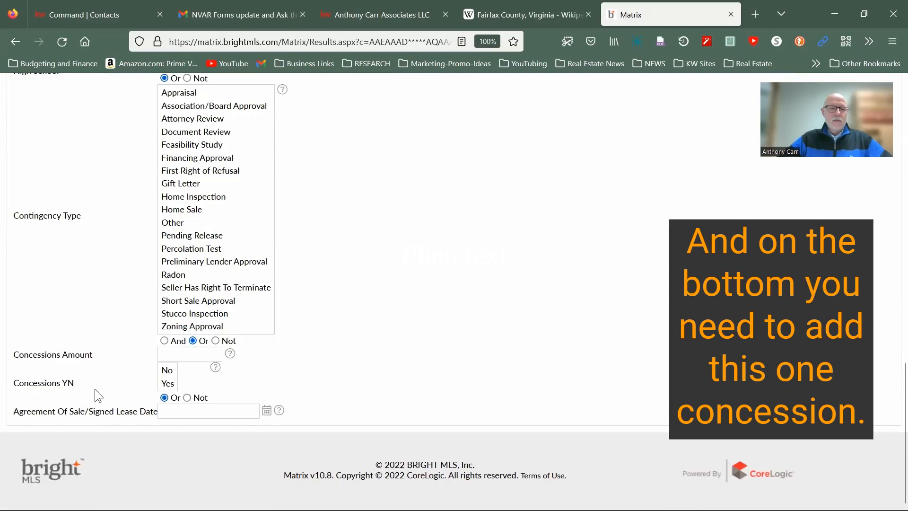
{"action": "key", "text": "ctrl"}
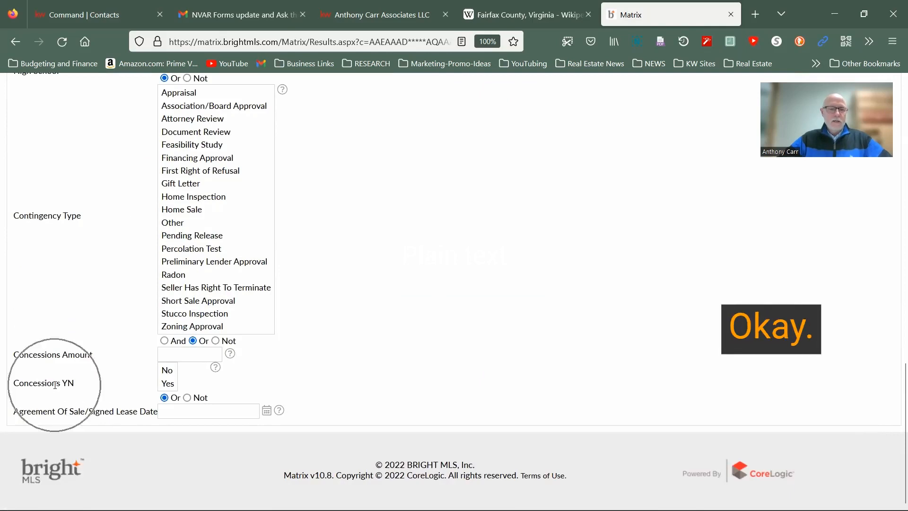
{"action": "scroll", "coordinate": [55, 384], "scroll_direction": "up", "scroll_amount": 7}
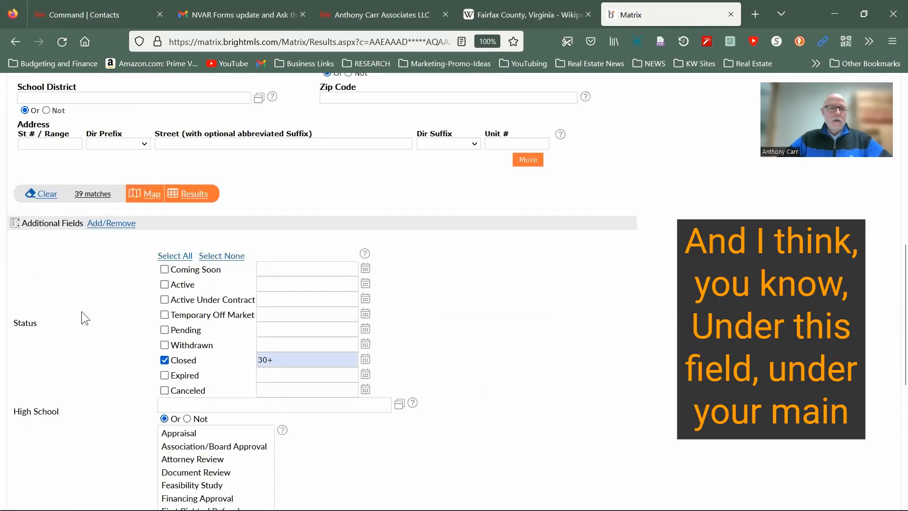
{"action": "scroll", "coordinate": [135, 167], "scroll_direction": "up", "scroll_amount": 3}
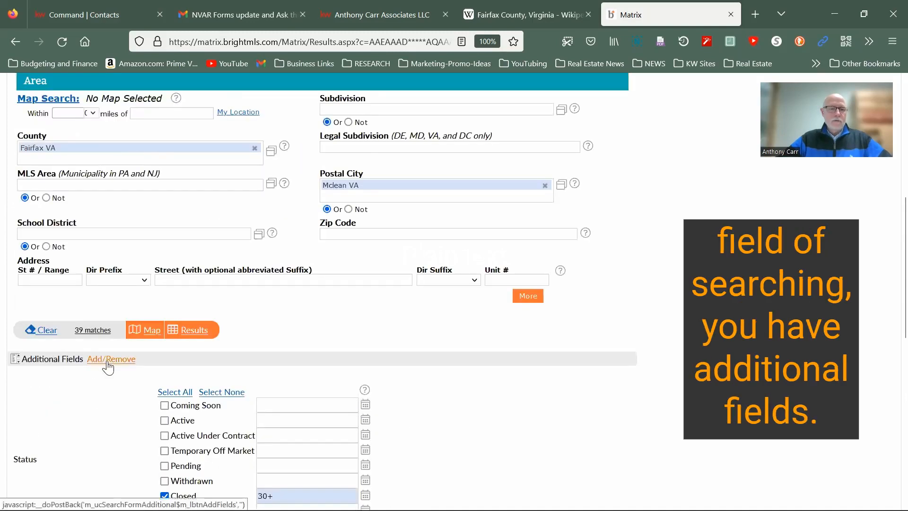
{"action": "scroll", "coordinate": [113, 362], "scroll_direction": "down", "scroll_amount": 10}
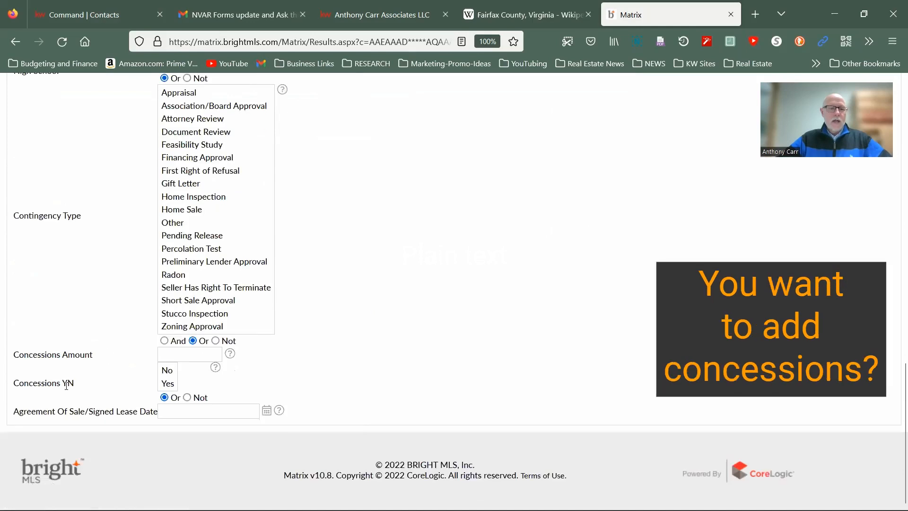
{"action": "left_click", "coordinate": [169, 384]}
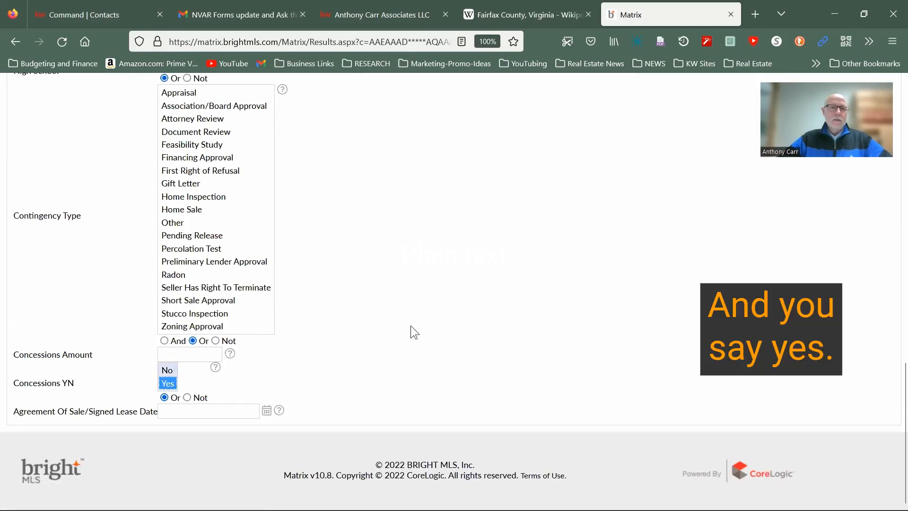
Show the results for the closed McLean listings with concessions and select all of them
{"action": "scroll", "coordinate": [425, 324], "scroll_direction": "up", "scroll_amount": 7}
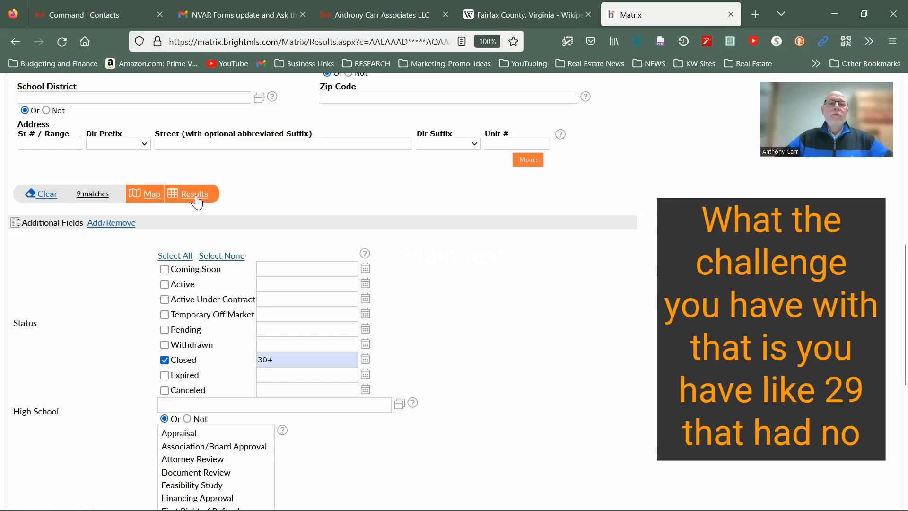
{"action": "left_click", "coordinate": [202, 200]}
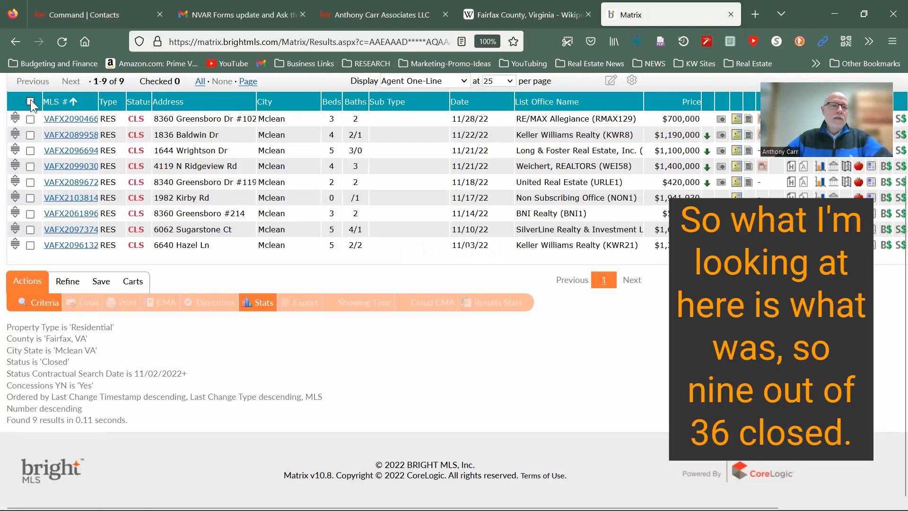
{"action": "left_click", "coordinate": [31, 101]}
Print the selected McLean listings to PDF as a Price Analysis Report
{"action": "left_click", "coordinate": [126, 305]}
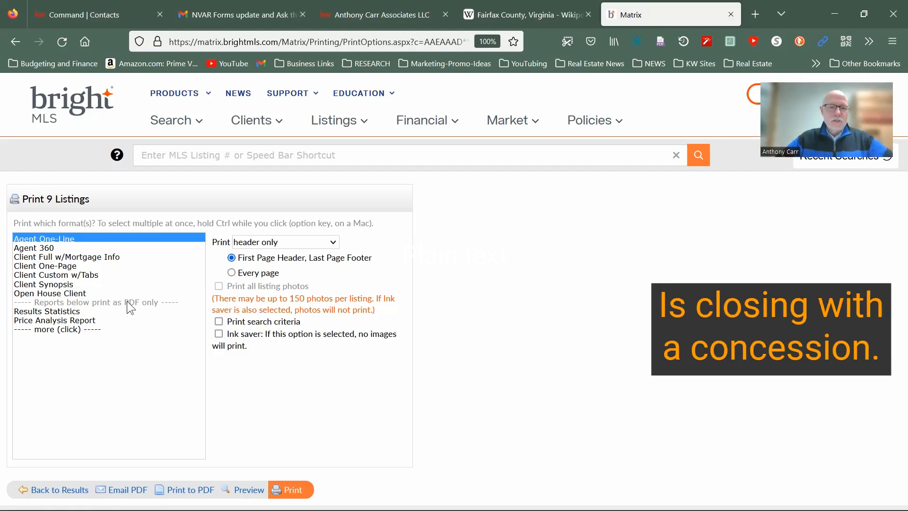
{"action": "left_click", "coordinate": [60, 321]}
{"action": "scroll", "coordinate": [107, 364], "scroll_direction": "down", "scroll_amount": 3}
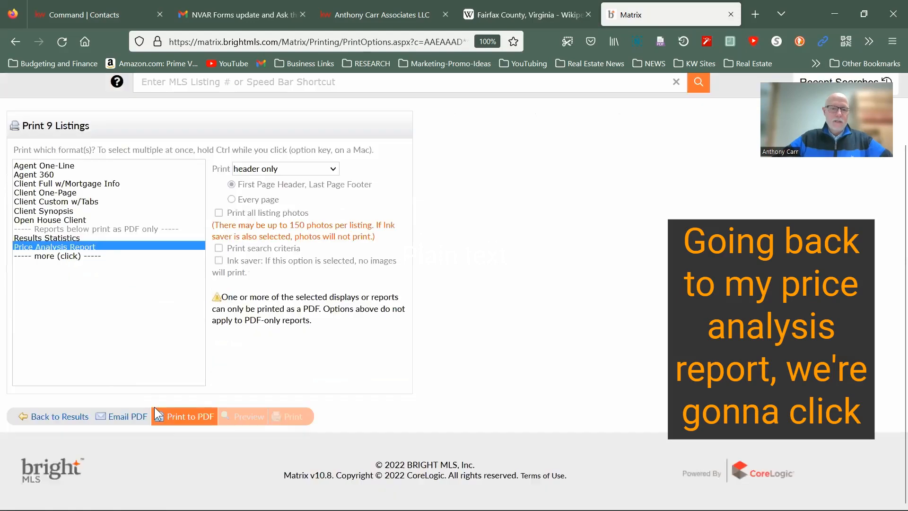
{"action": "left_click", "coordinate": [184, 418]}
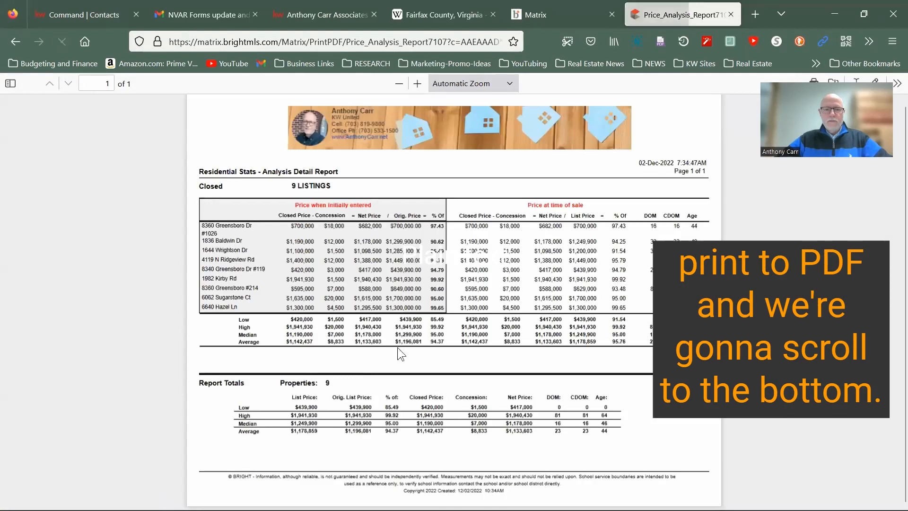
Examine the median and average concessions in the McLean report's totals, enlarging the page to 170%
{"action": "scroll", "coordinate": [402, 352], "scroll_direction": "up", "scroll_amount": 1}
{"action": "scroll", "coordinate": [411, 391], "scroll_direction": "up", "scroll_amount": 1}
{"action": "scroll", "coordinate": [412, 391], "scroll_direction": "down", "scroll_amount": 1}
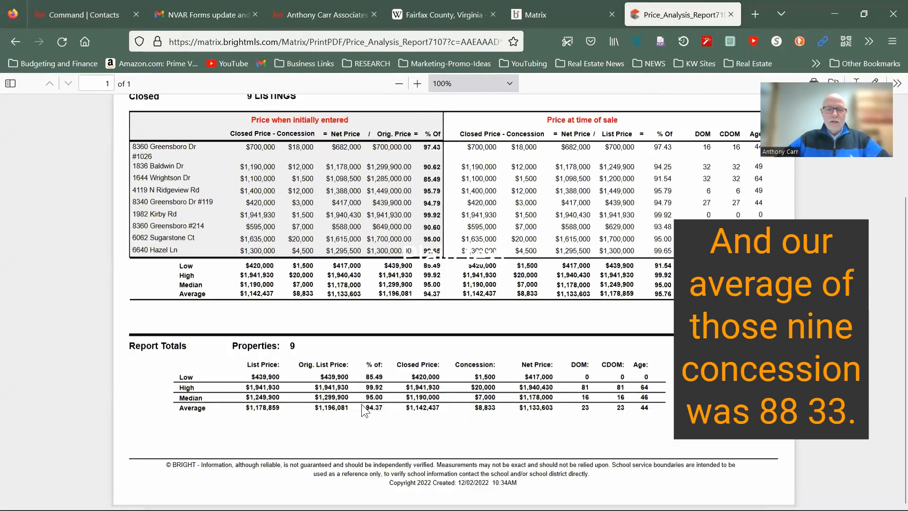
{"action": "double_click", "coordinate": [492, 398]}
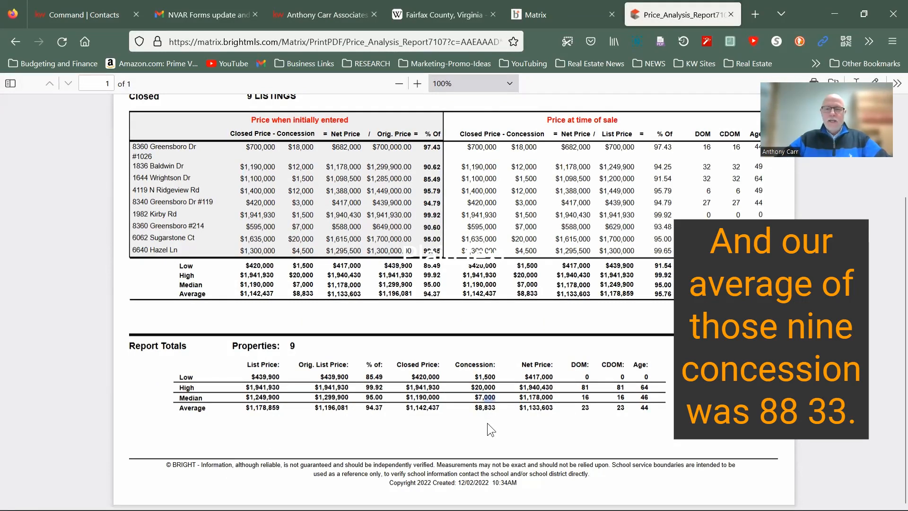
{"action": "scroll", "coordinate": [487, 423], "scroll_direction": "up", "scroll_amount": 5, "text": "ctrl"}
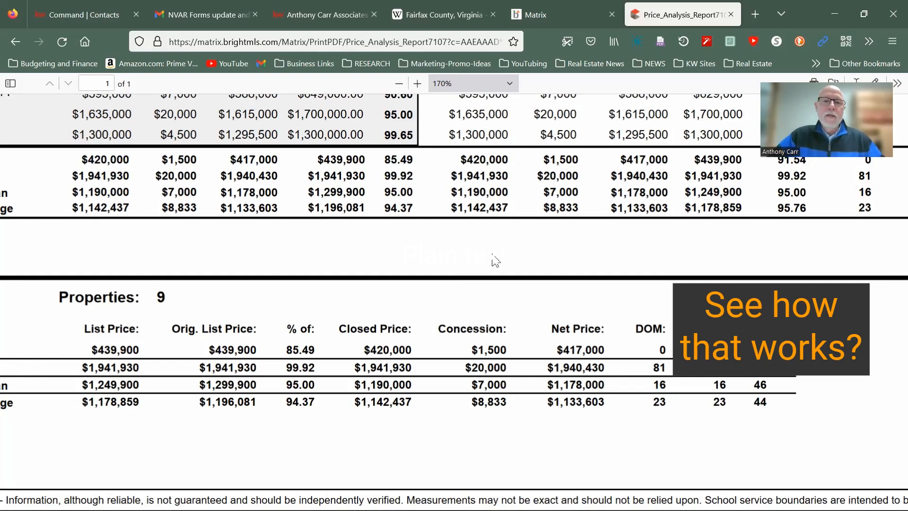
{"action": "scroll", "coordinate": [422, 151], "scroll_direction": "up", "scroll_amount": 5}
Return to the listing results in Matrix and open a new History (By Status Change) search
{"action": "left_click", "coordinate": [577, 15]}
{"action": "left_click", "coordinate": [58, 490]}
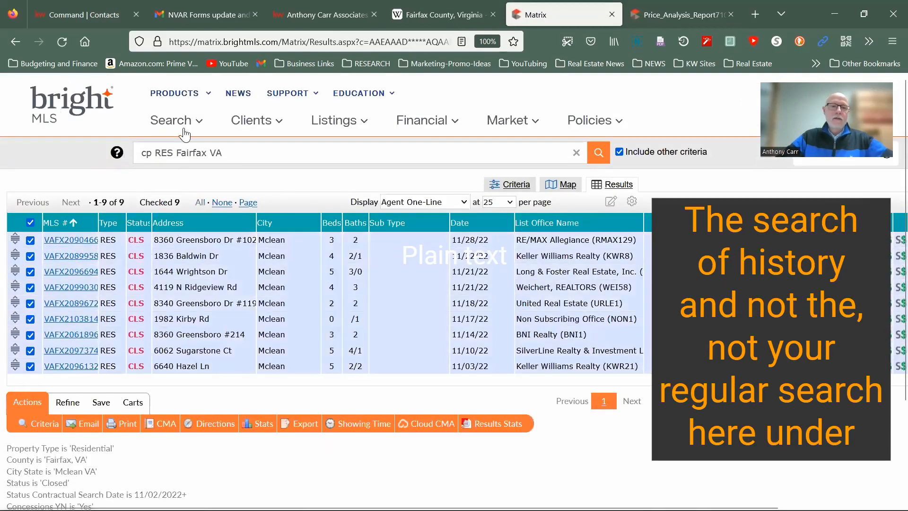
{"action": "left_click", "coordinate": [188, 124]}
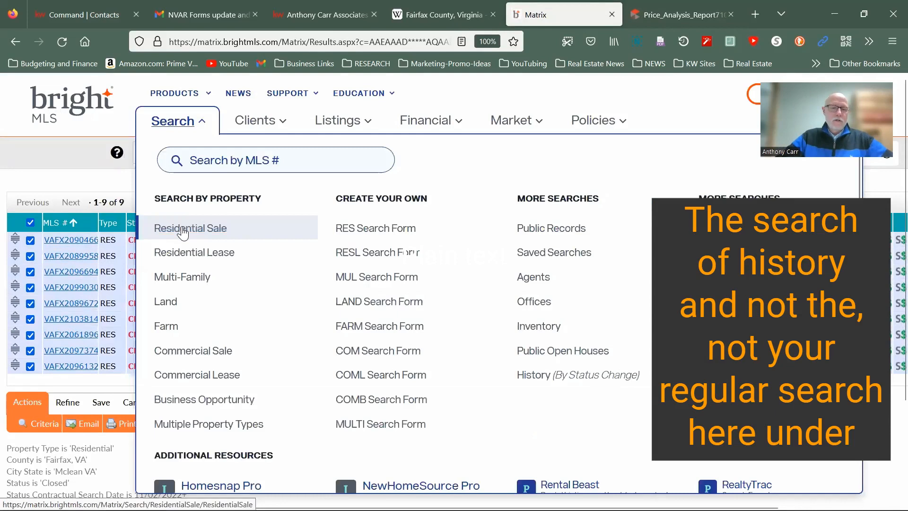
{"action": "left_click", "coordinate": [181, 230]}
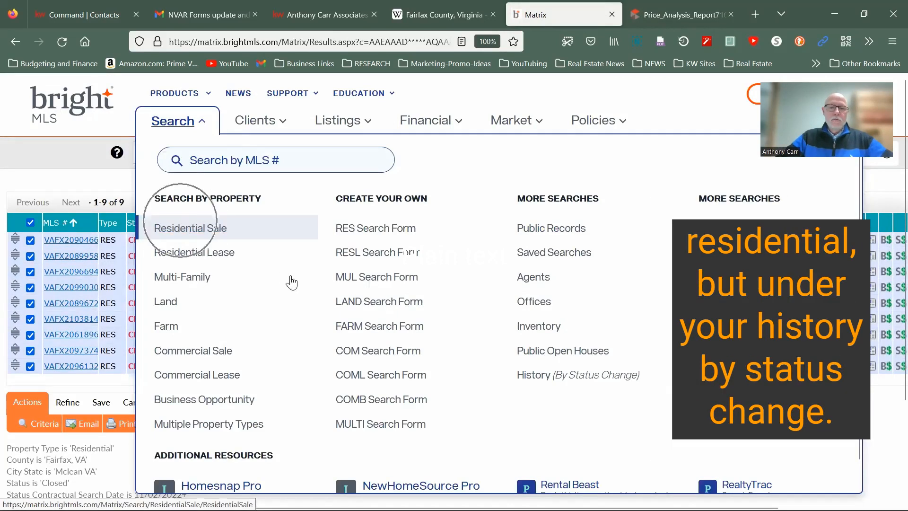
{"action": "left_click", "coordinate": [599, 379]}
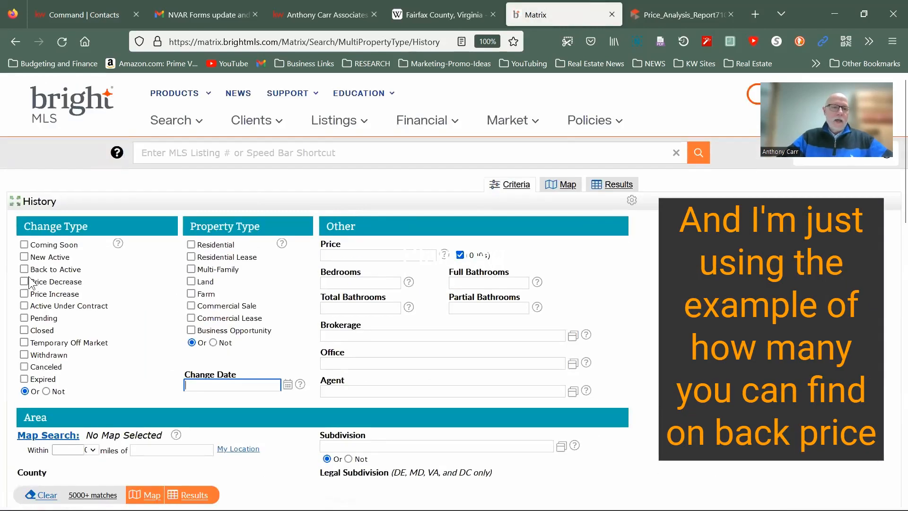
Mark the Price Decrease change type and review the concessions and agreement-of-sale date criteria of the new History search
{"action": "left_click", "coordinate": [25, 282]}
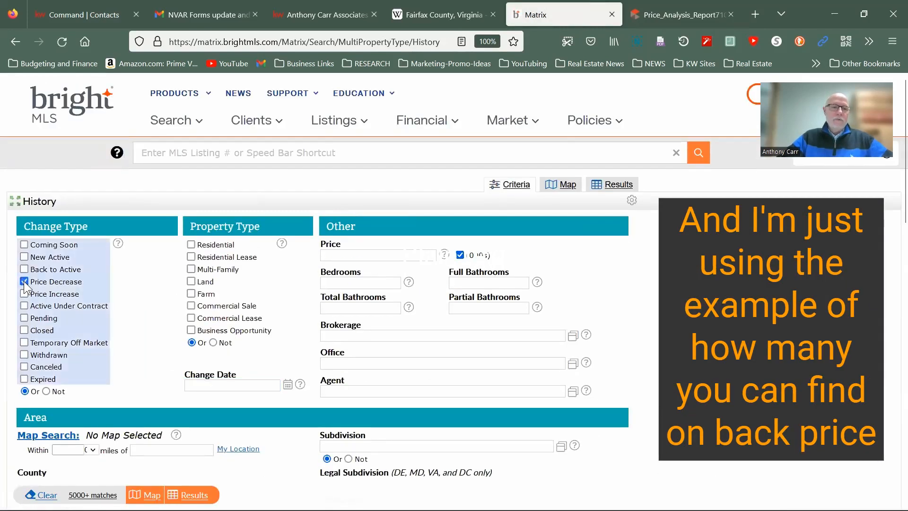
{"action": "scroll", "coordinate": [86, 263], "scroll_direction": "down", "scroll_amount": 15}
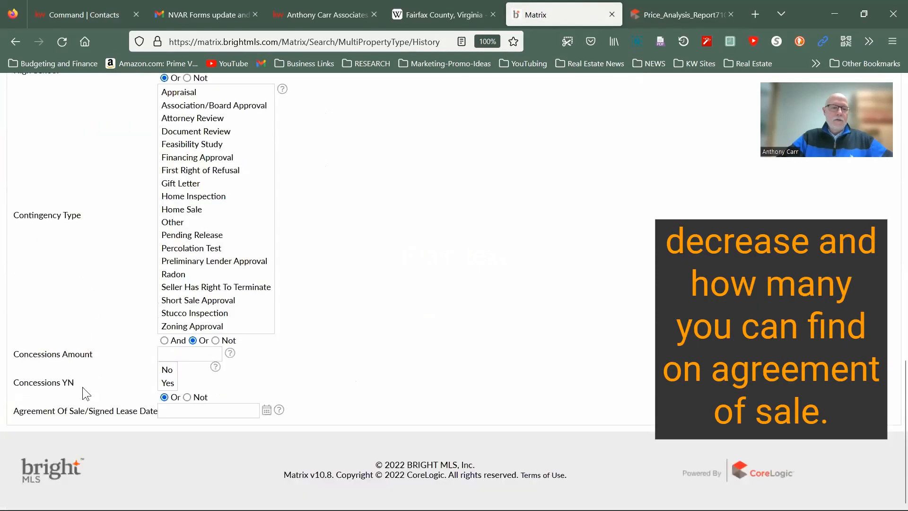
{"action": "scroll", "coordinate": [86, 340], "scroll_direction": "up", "scroll_amount": 10}
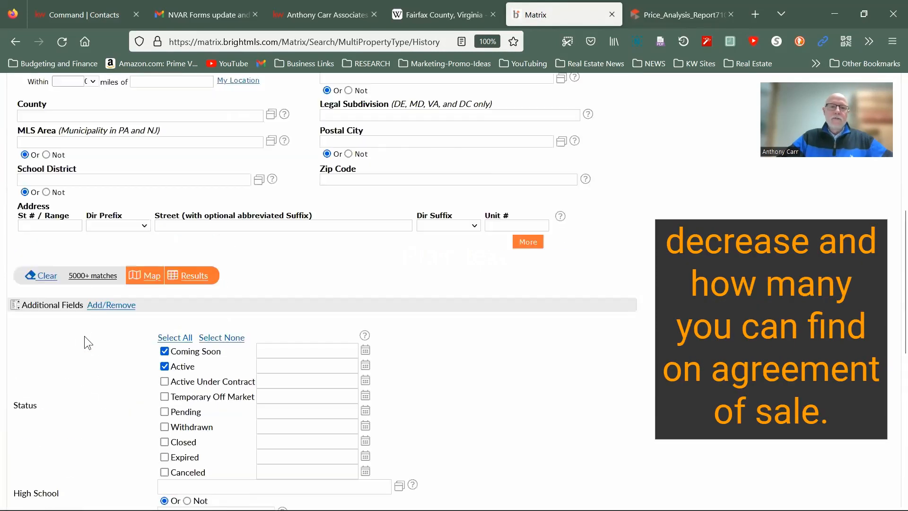
{"action": "scroll", "coordinate": [85, 336], "scroll_direction": "up", "scroll_amount": 4}
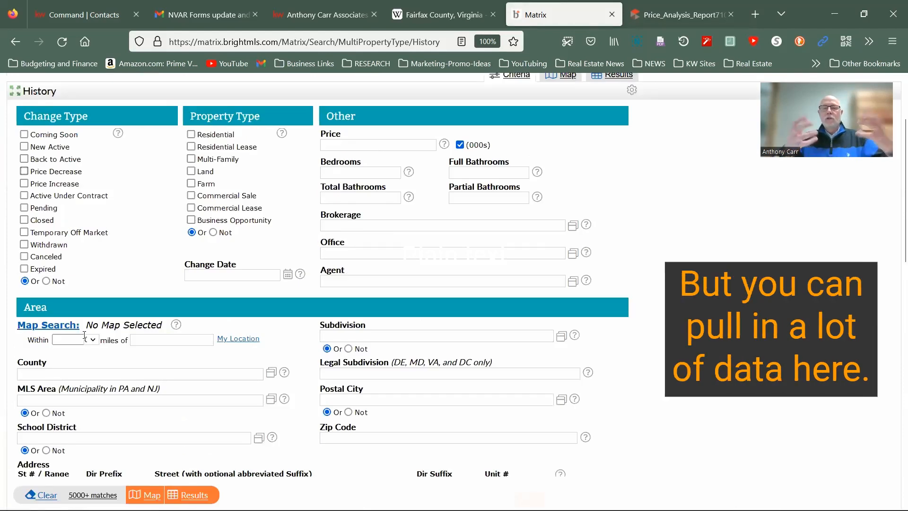